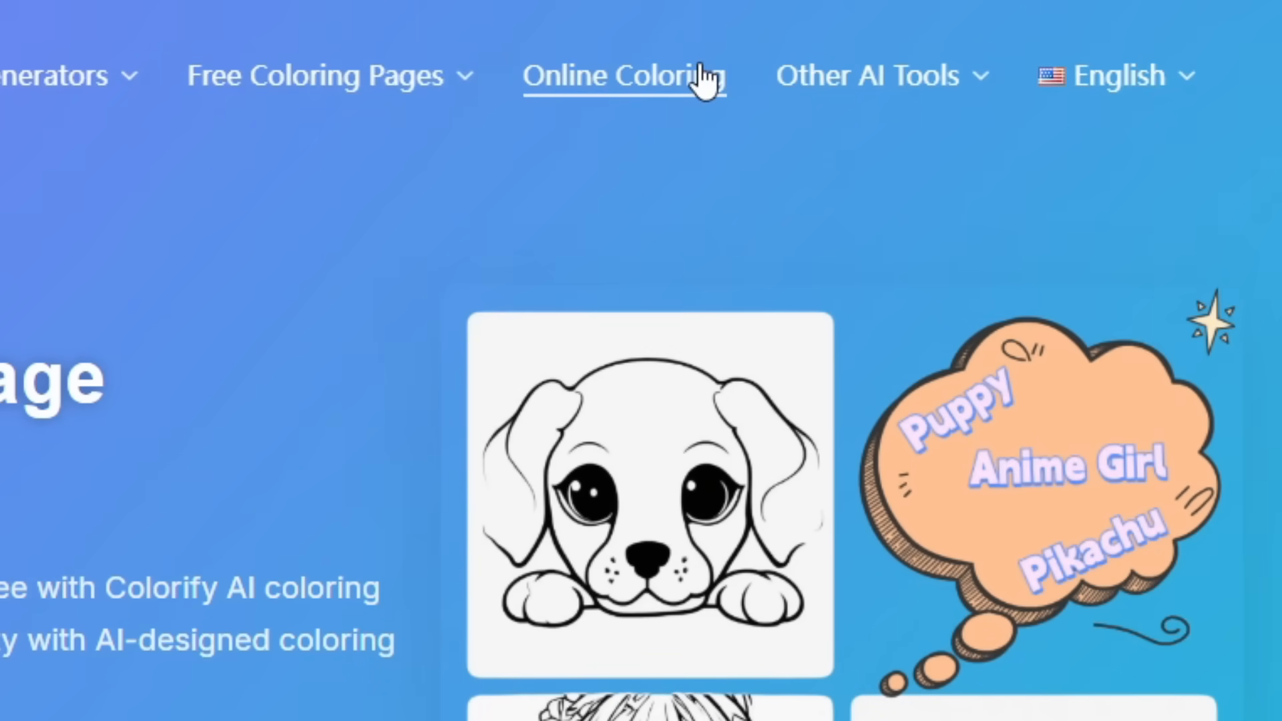
# Open the AI Coloring Page Generator playground and go to its text-to-coloring-page options.
pyautogui.moveTo(887, 92)
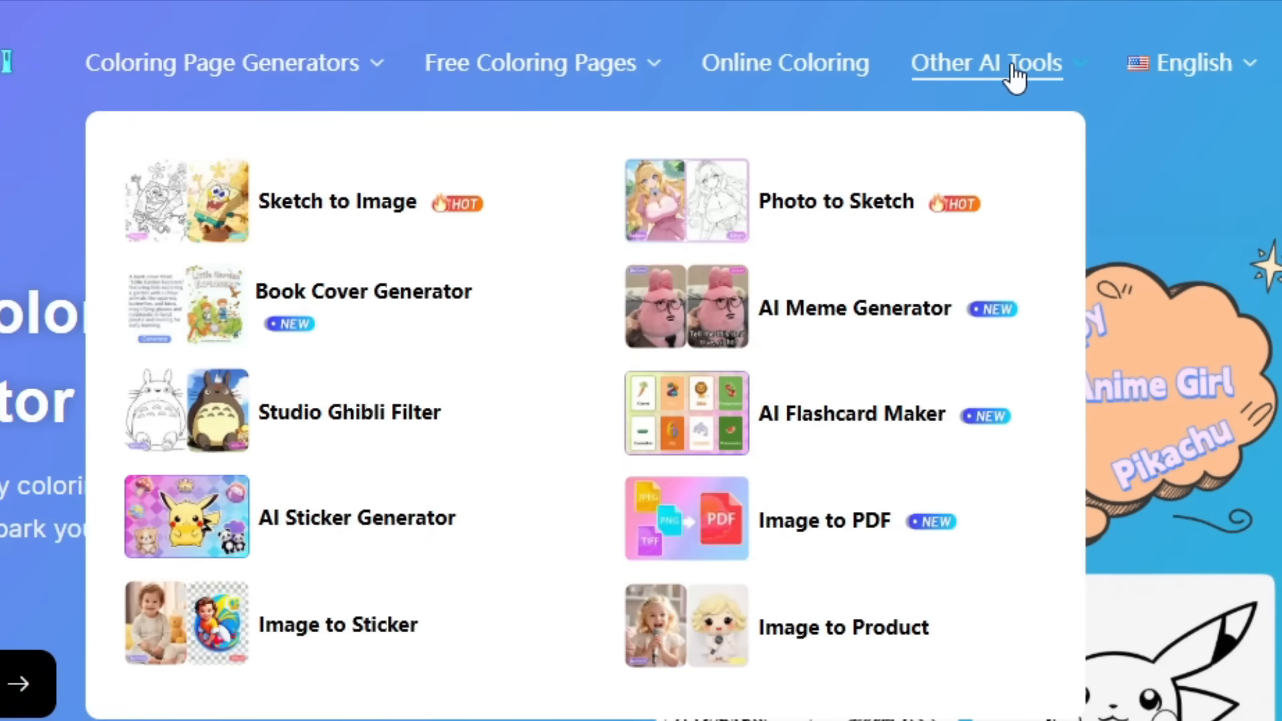
pyautogui.moveTo(1210, 67)
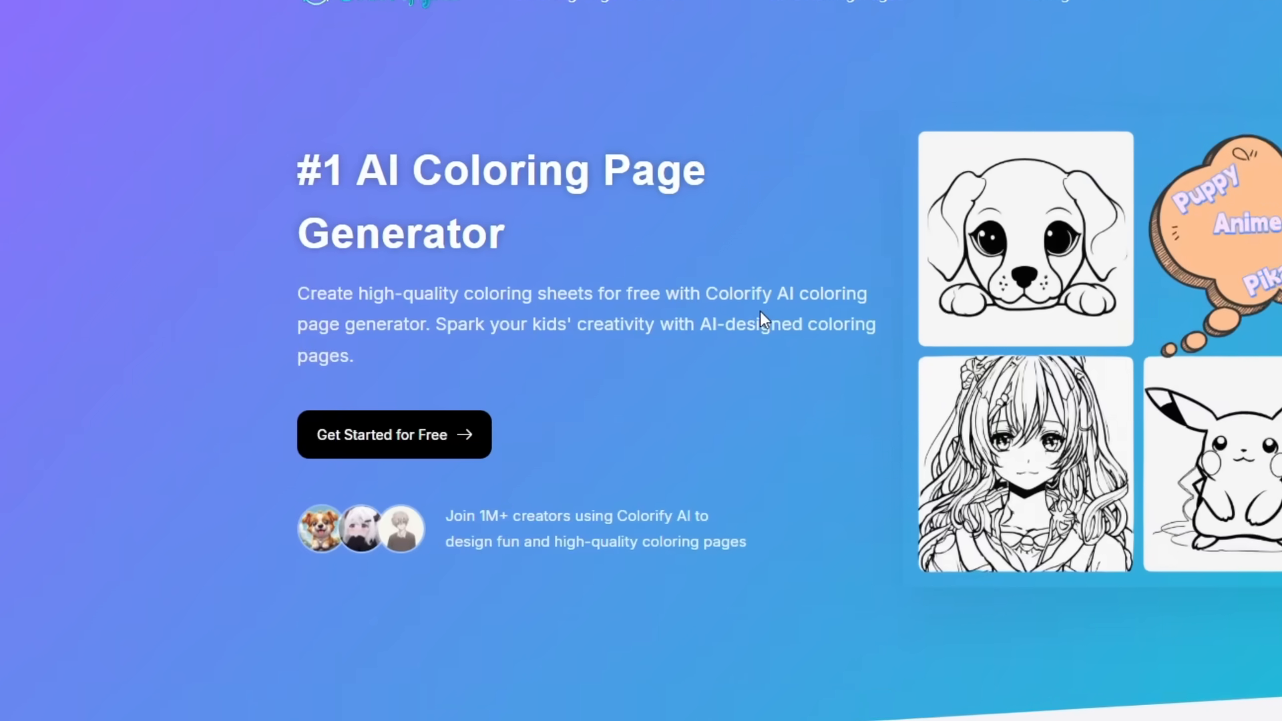
pyautogui.click(380, 436)
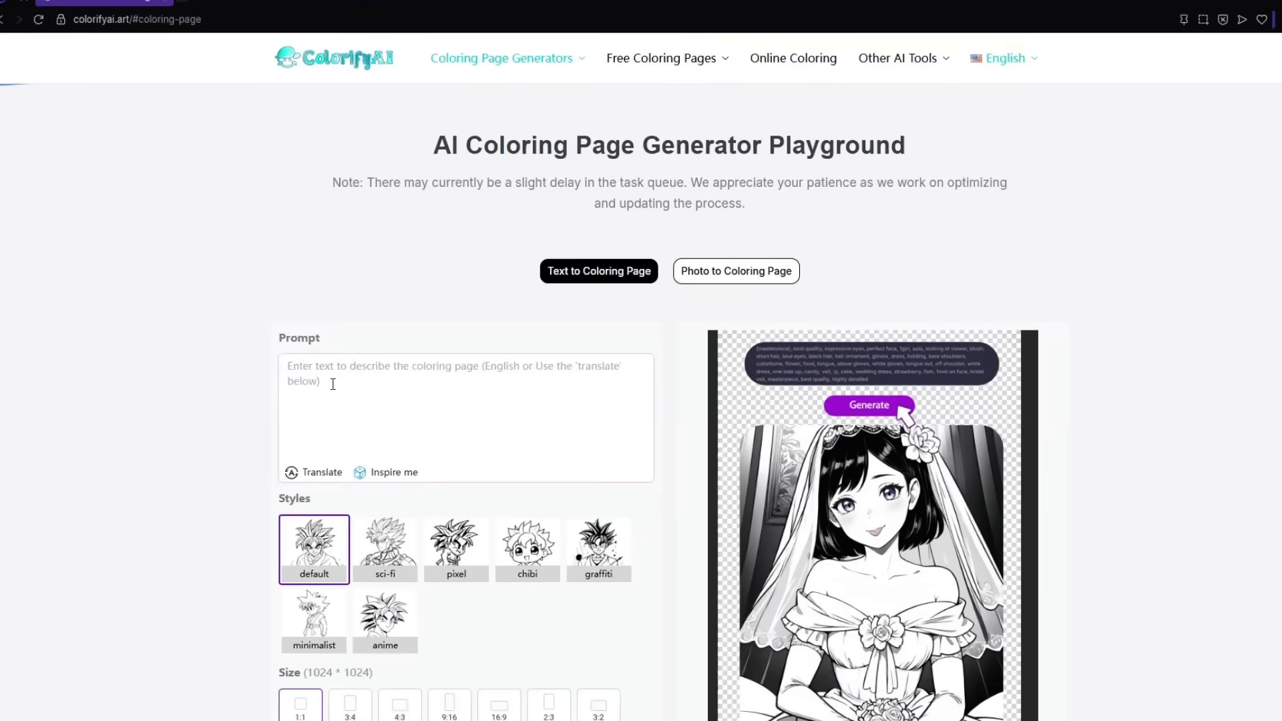
pyautogui.scroll(-2, 333, 384)
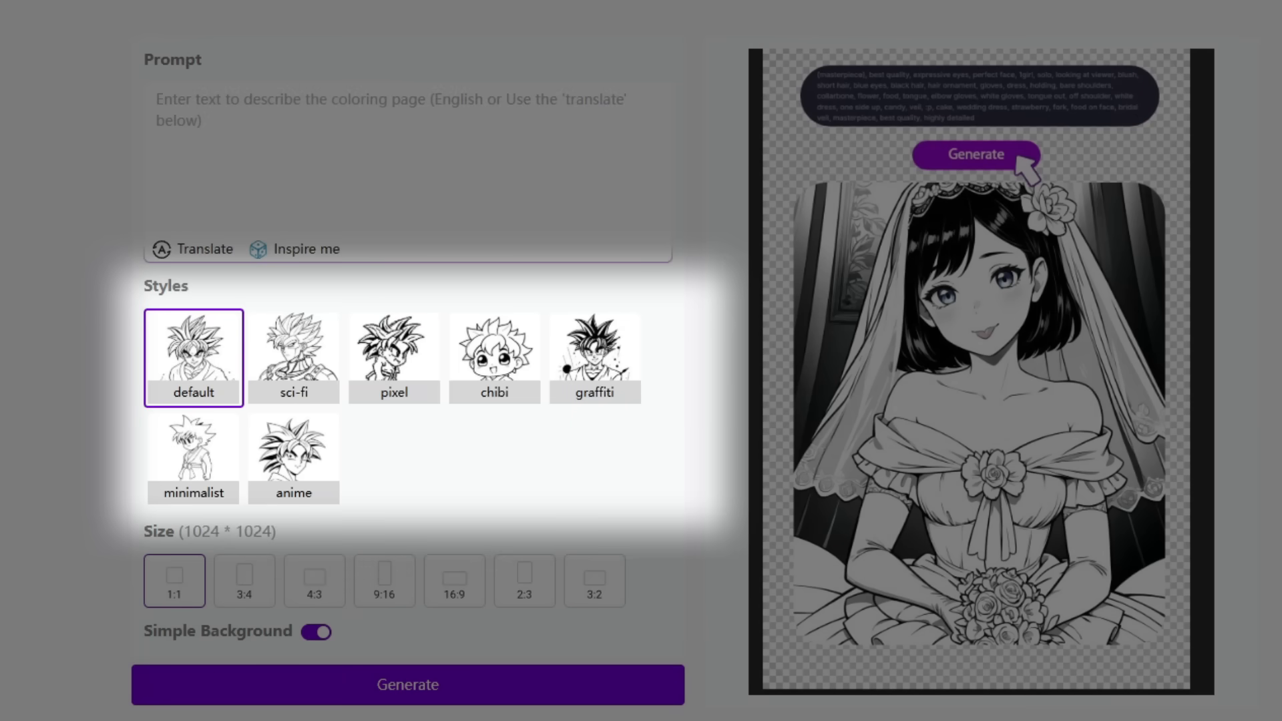
# Try the sci-fi, pixel, chibi, graffiti, minimalist and anime styles one after another.
pyautogui.click(293, 354)
pyautogui.click(394, 354)
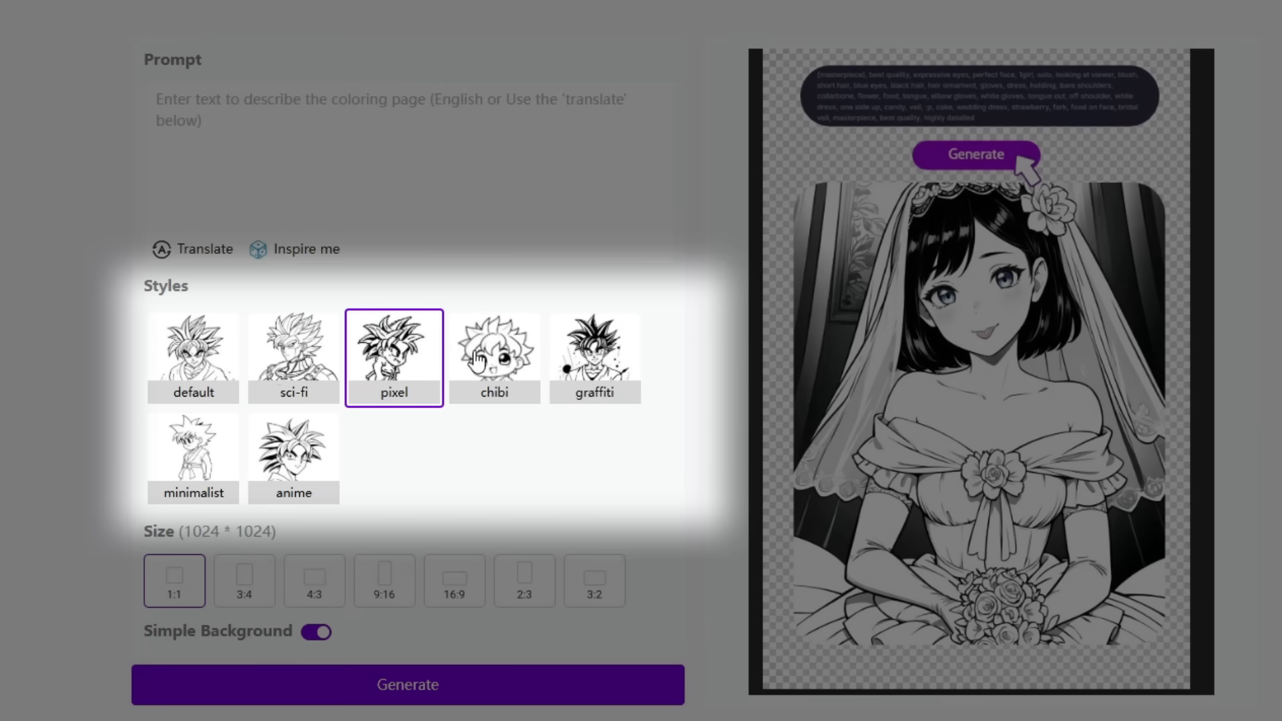
pyautogui.click(477, 361)
pyautogui.click(594, 354)
pyautogui.click(190, 449)
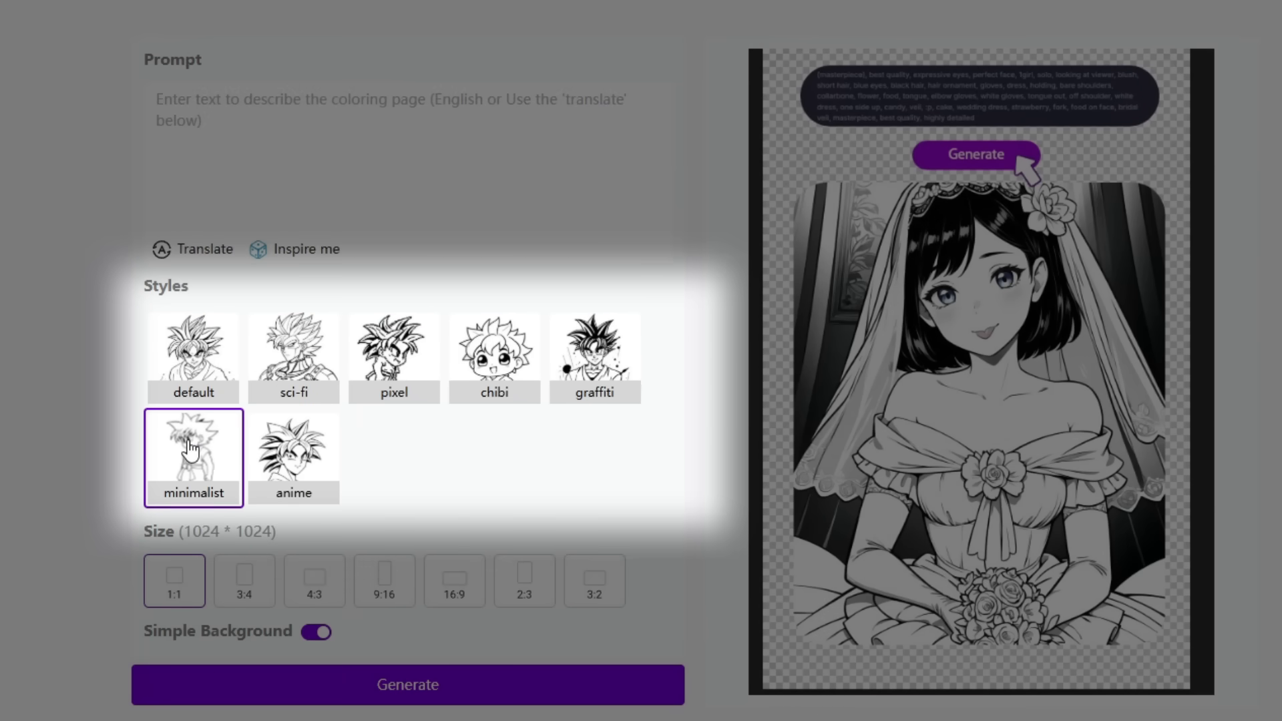
pyautogui.click(294, 455)
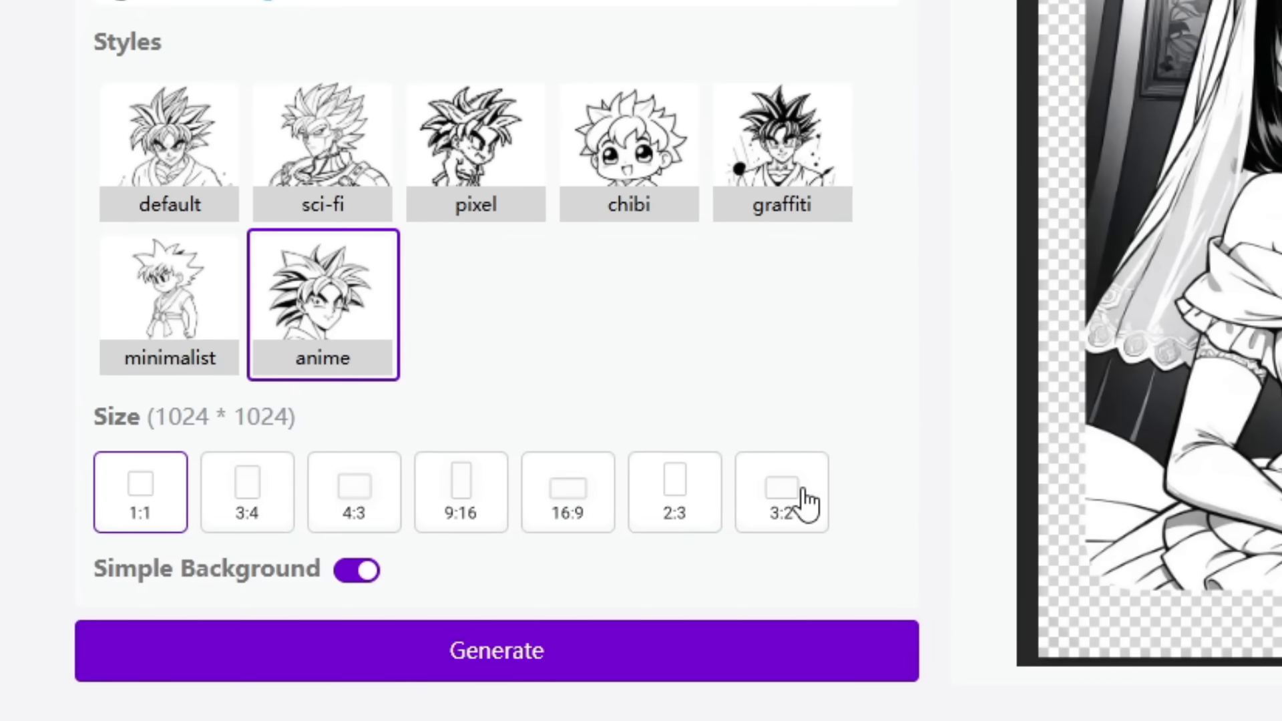
# Try the Simple Background option by switching it off and back on.
pyautogui.click(343, 578)
pyautogui.click(343, 579)
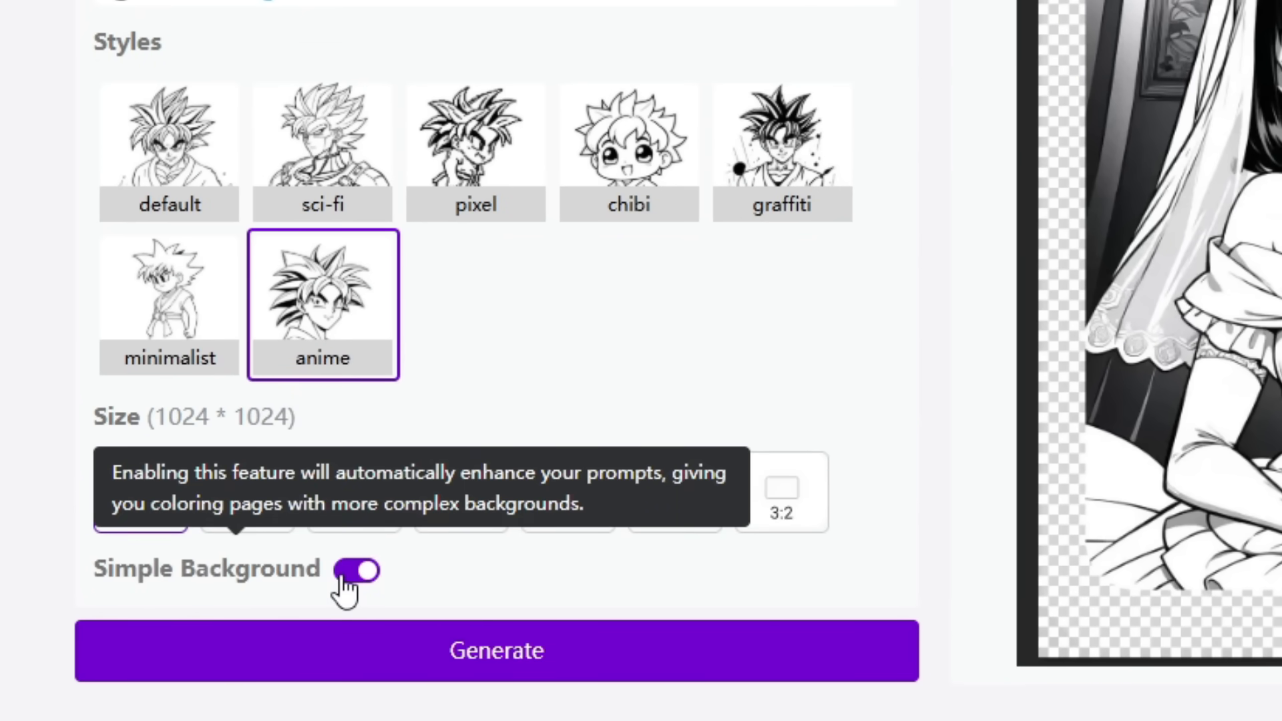
pyautogui.click(344, 578)
pyautogui.click(352, 588)
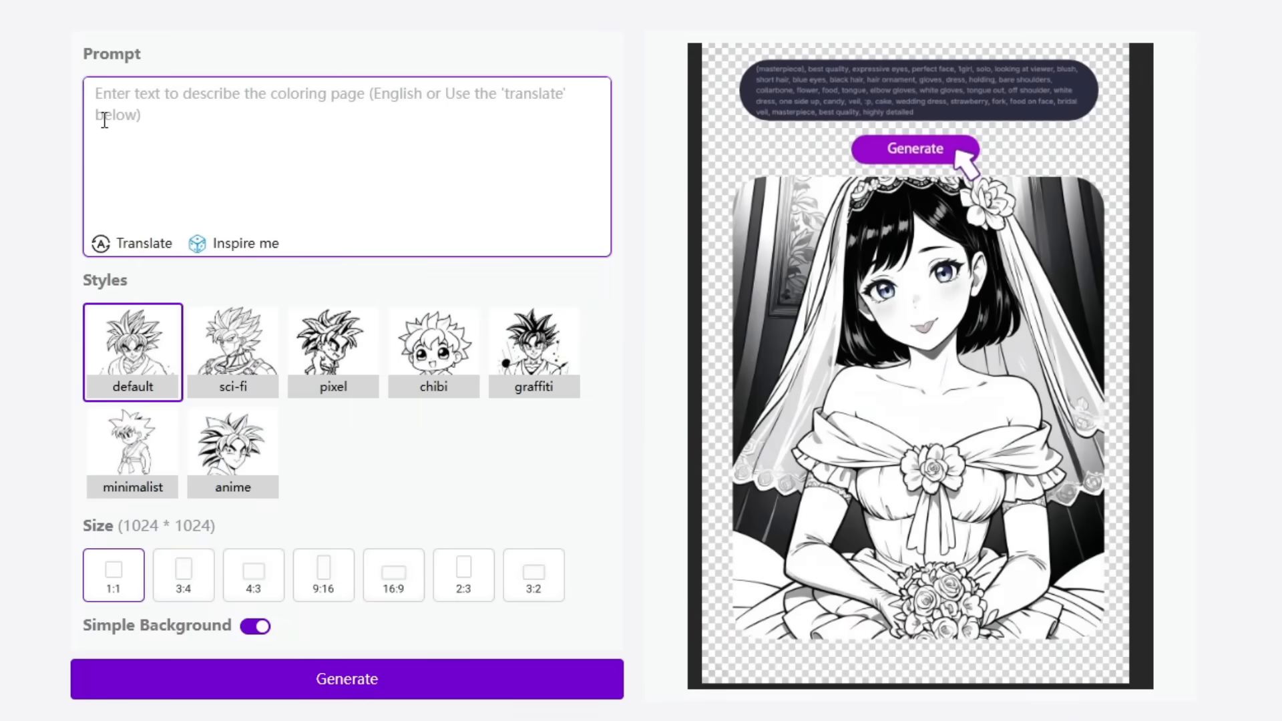
# Generate and download a minimalist 16:9 coloring page, Simple Background off, of a young girl with long wavy hair holding a small book.
pyautogui.write('"A young girl with long wavy hair tied with a simple ribbon. She has soft round features and a friendly smile. She stands with one hand on her hip and the other holding a small book. She wears a plain short-sleeve dress that reaches her knees and simple flat shoes. The overall design uses clear, smooth outlines suitable for coloring."')
pyautogui.click(133, 447)
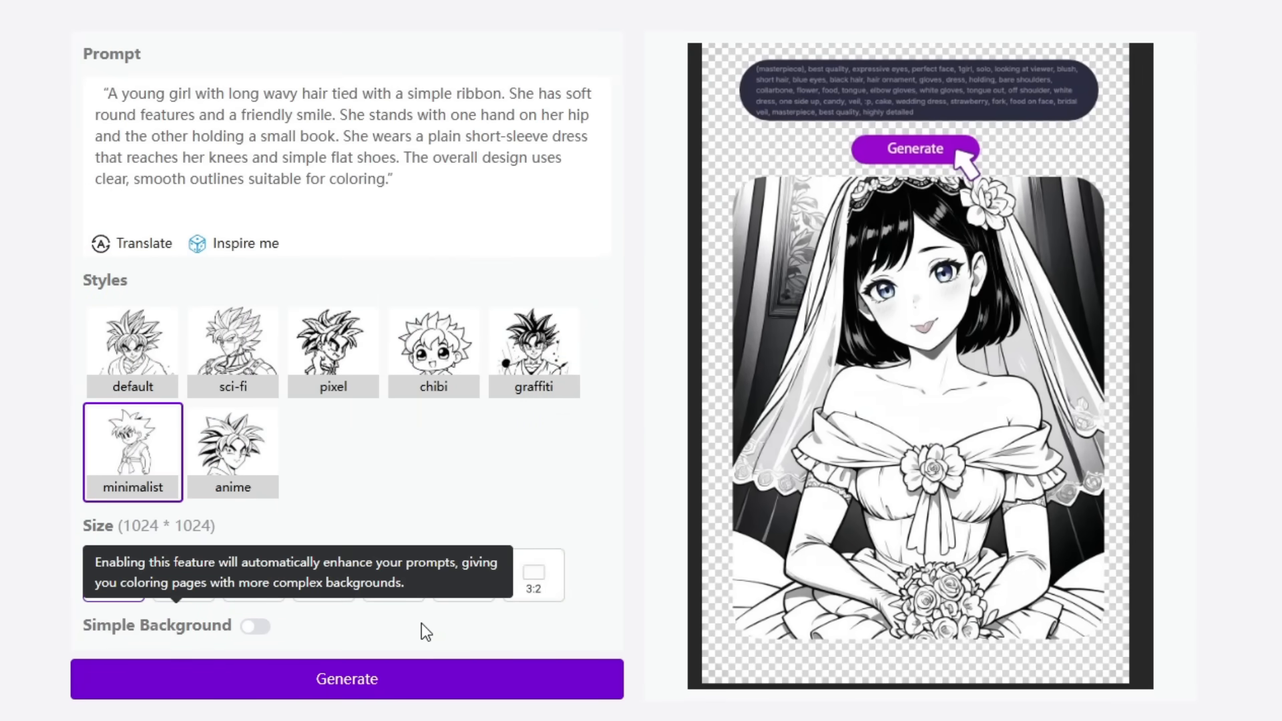
pyautogui.click(393, 575)
pyautogui.click(336, 671)
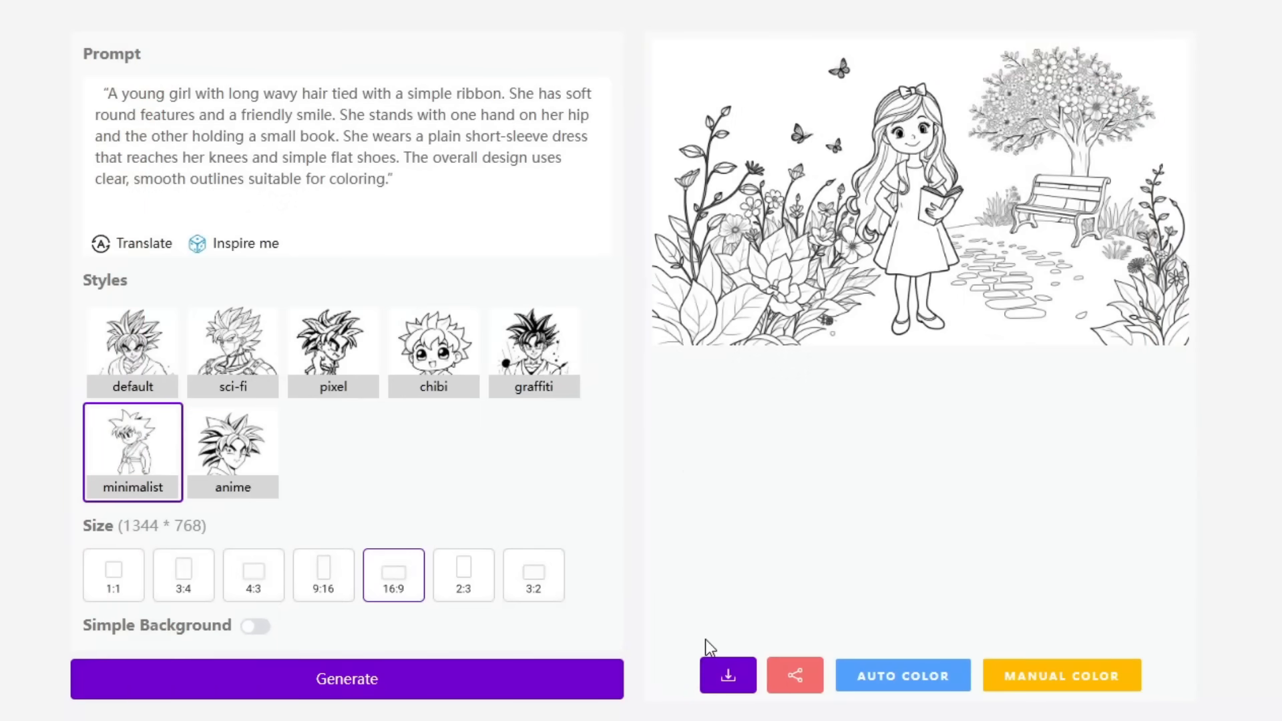
pyautogui.click(720, 673)
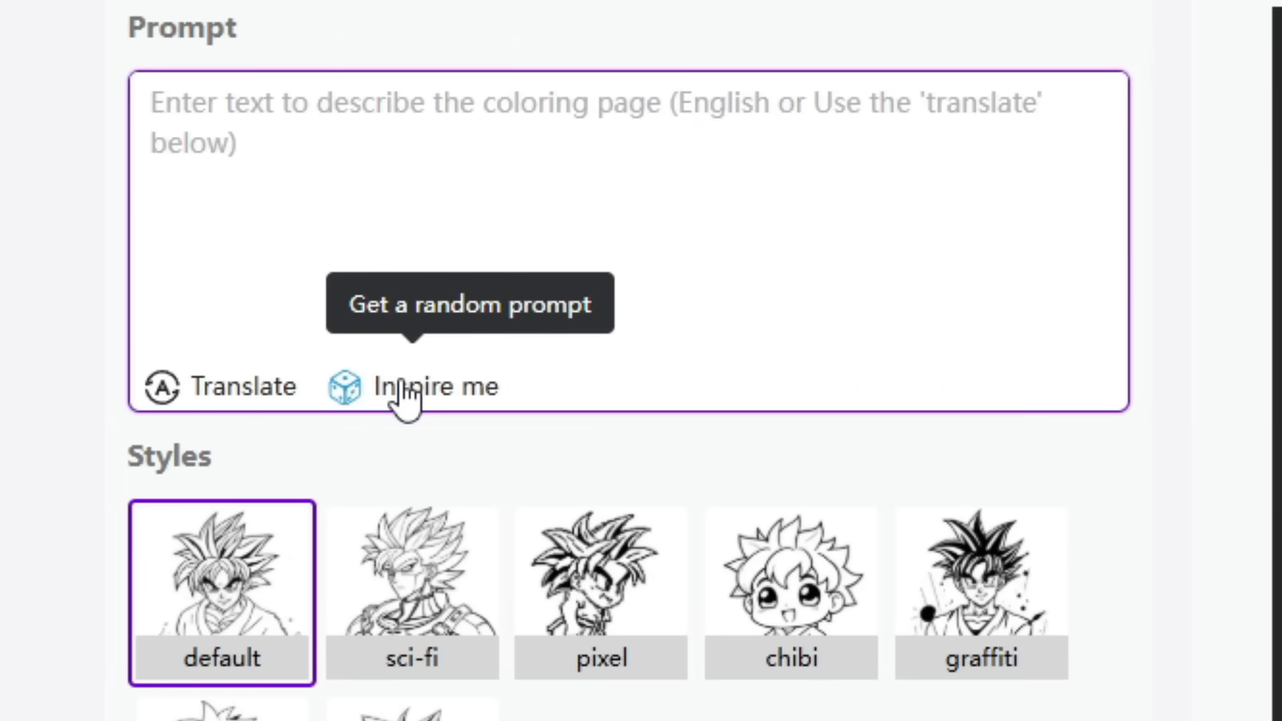
# Get random prompts until "a cute cat" comes up, and generate it in the default style at 1:1 with Simple Background on.
pyautogui.click(405, 394)
pyautogui.click(405, 394)
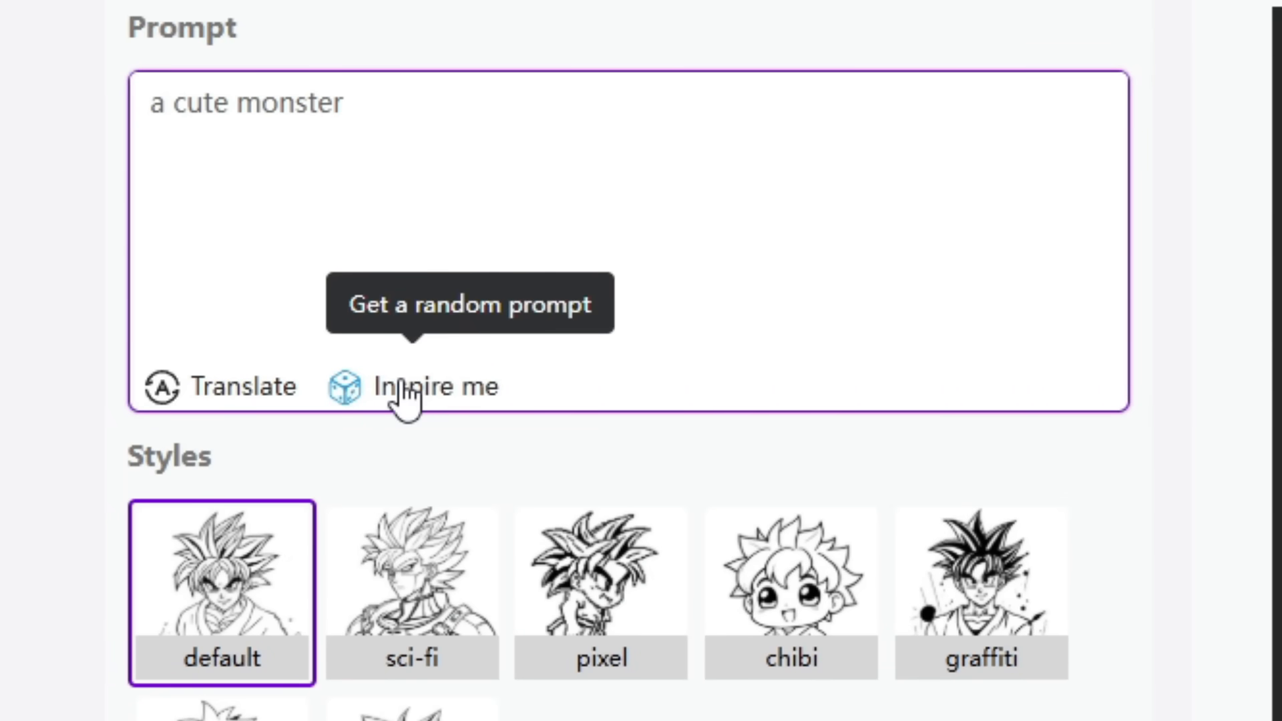
pyautogui.click(405, 394)
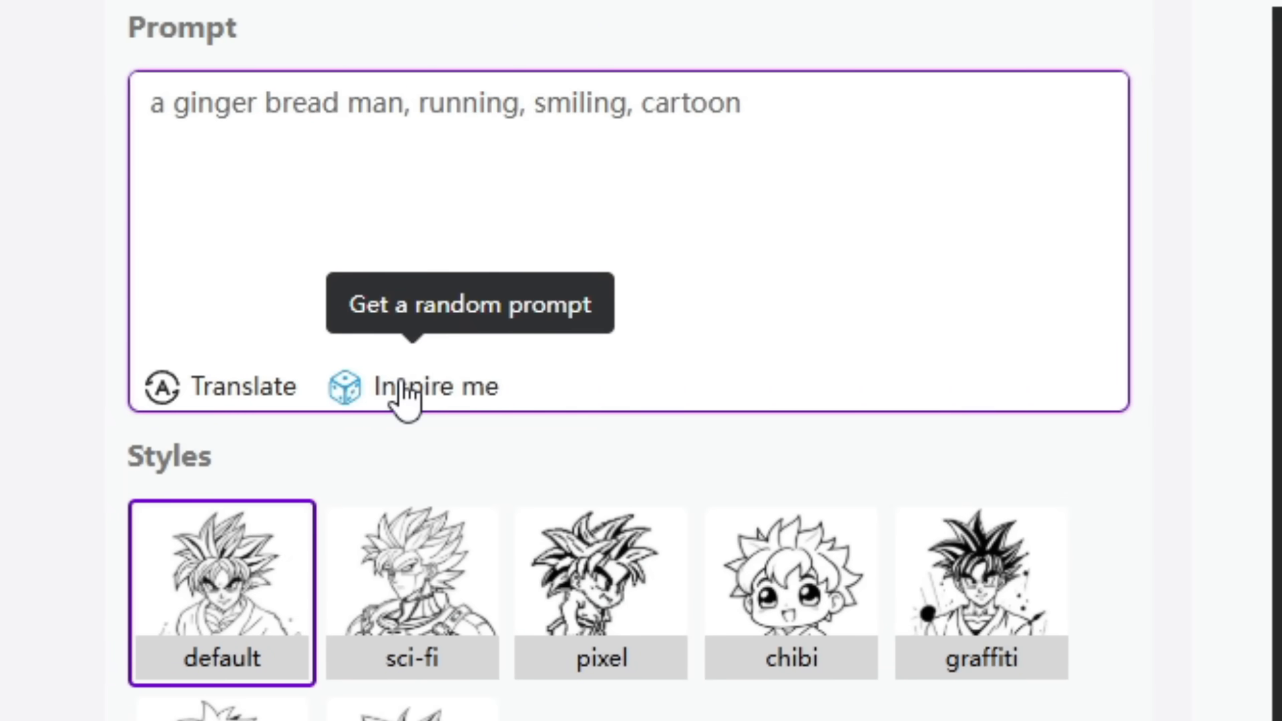
pyautogui.click(404, 394)
pyautogui.click(405, 394)
pyautogui.click(405, 394)
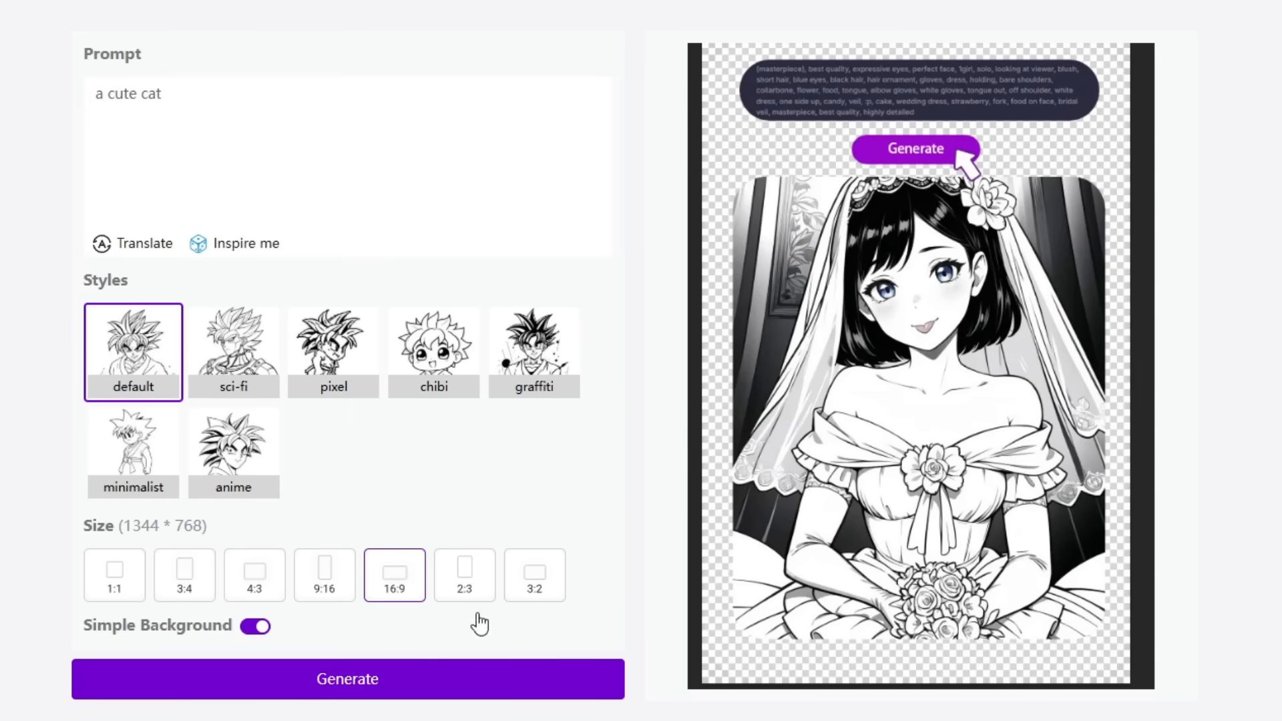
pyautogui.click(320, 674)
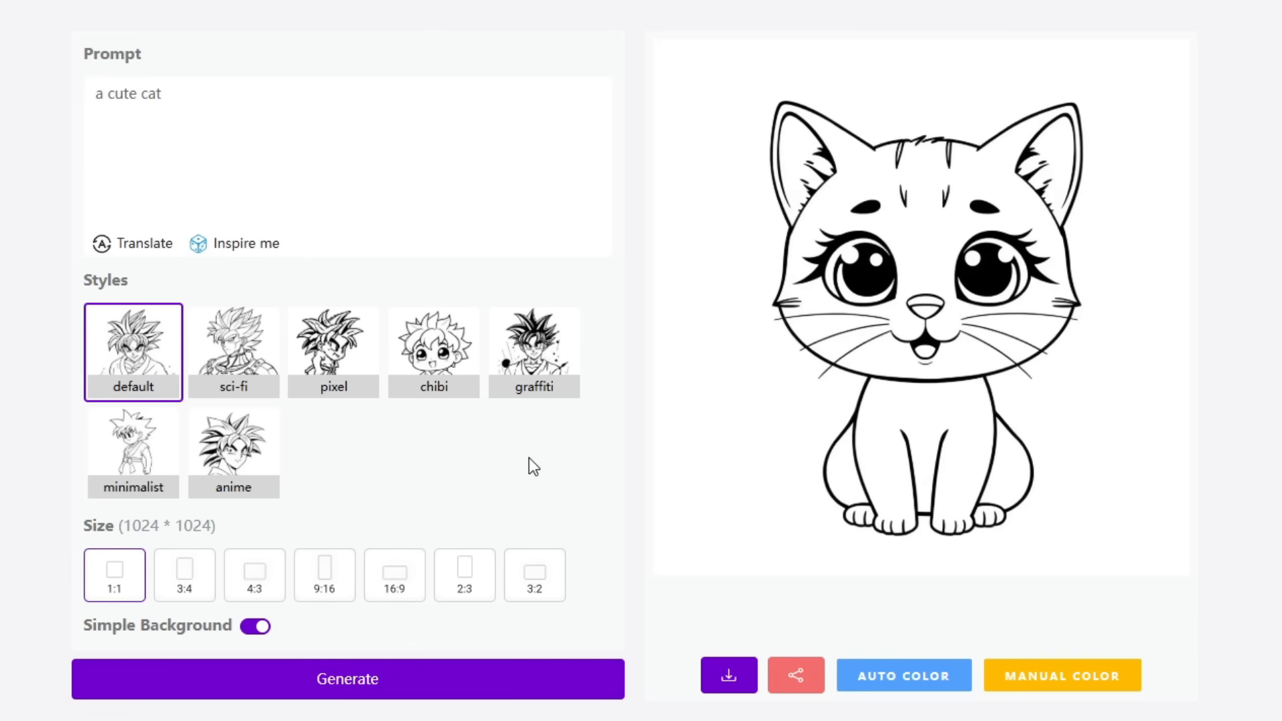
# Generate the cute cat coloring page again in the chibi style with Simple Background off.
pyautogui.click(433, 366)
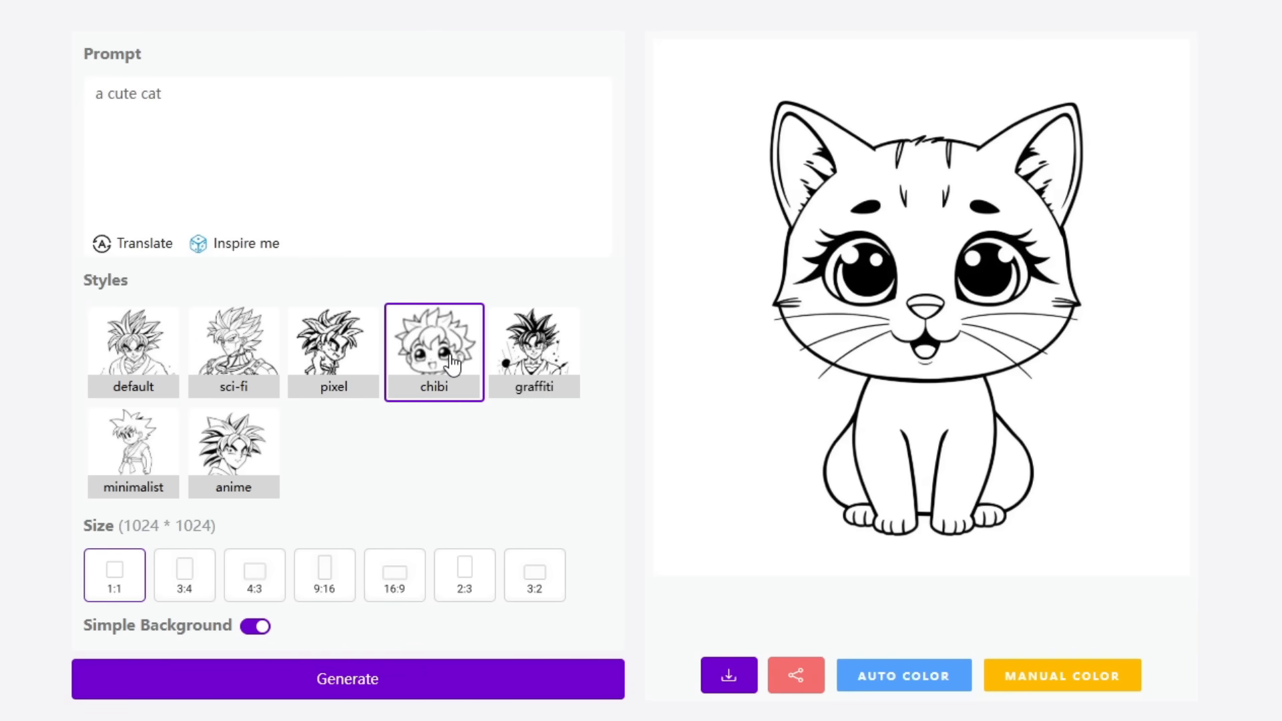
pyautogui.click(250, 626)
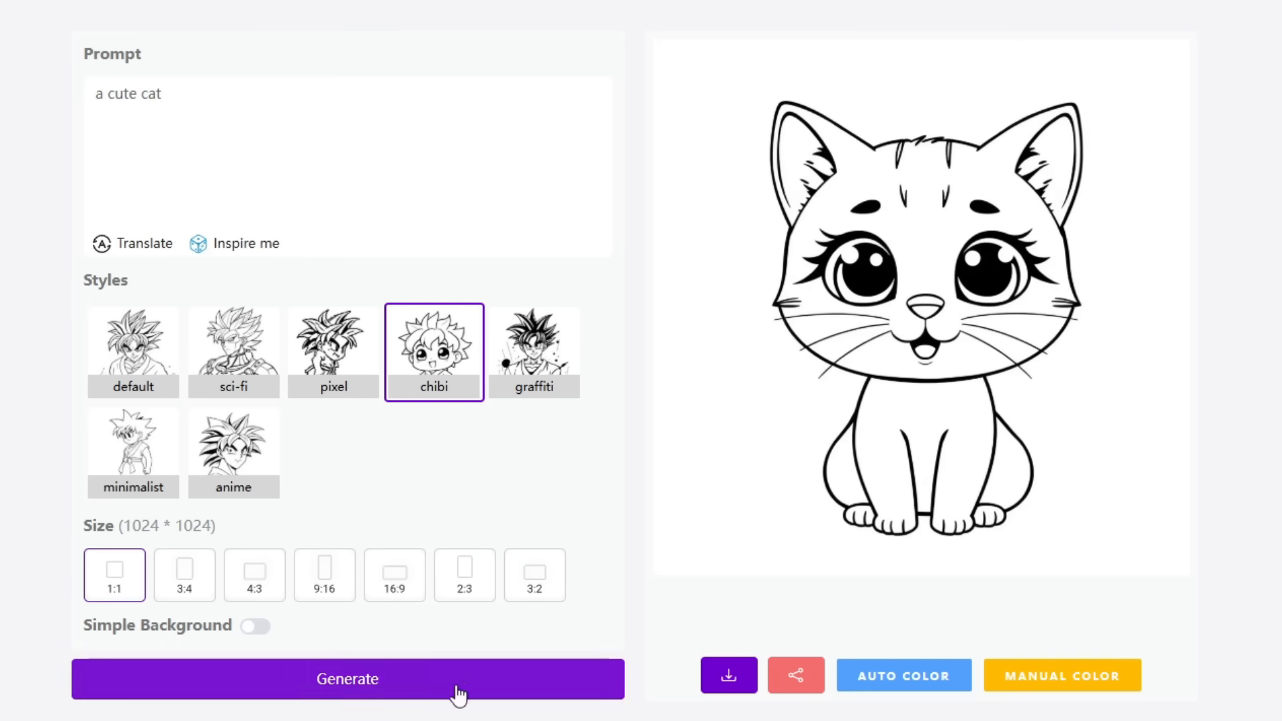
pyautogui.click(391, 680)
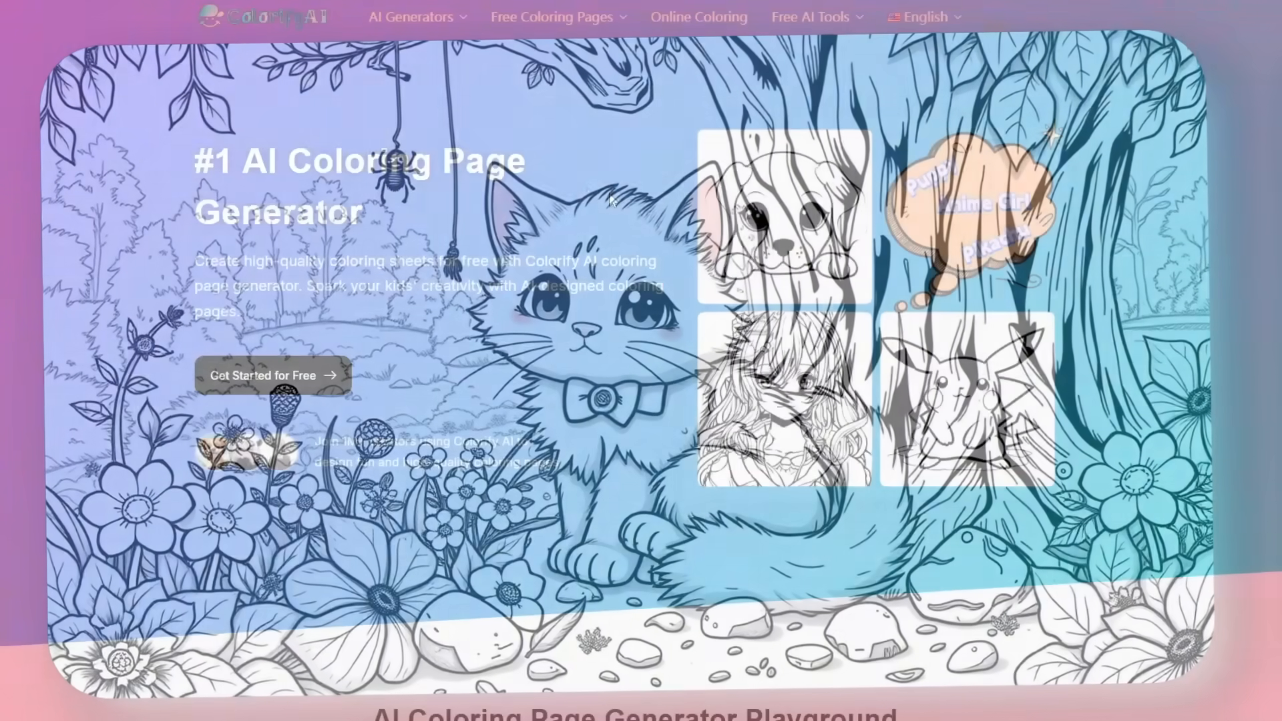
# Convert the dark-haired anime portrait with Photo to Coloring Page as Full Line Art, and reveal the whole line drawing in the comparison.
pyautogui.moveTo(544, 34)
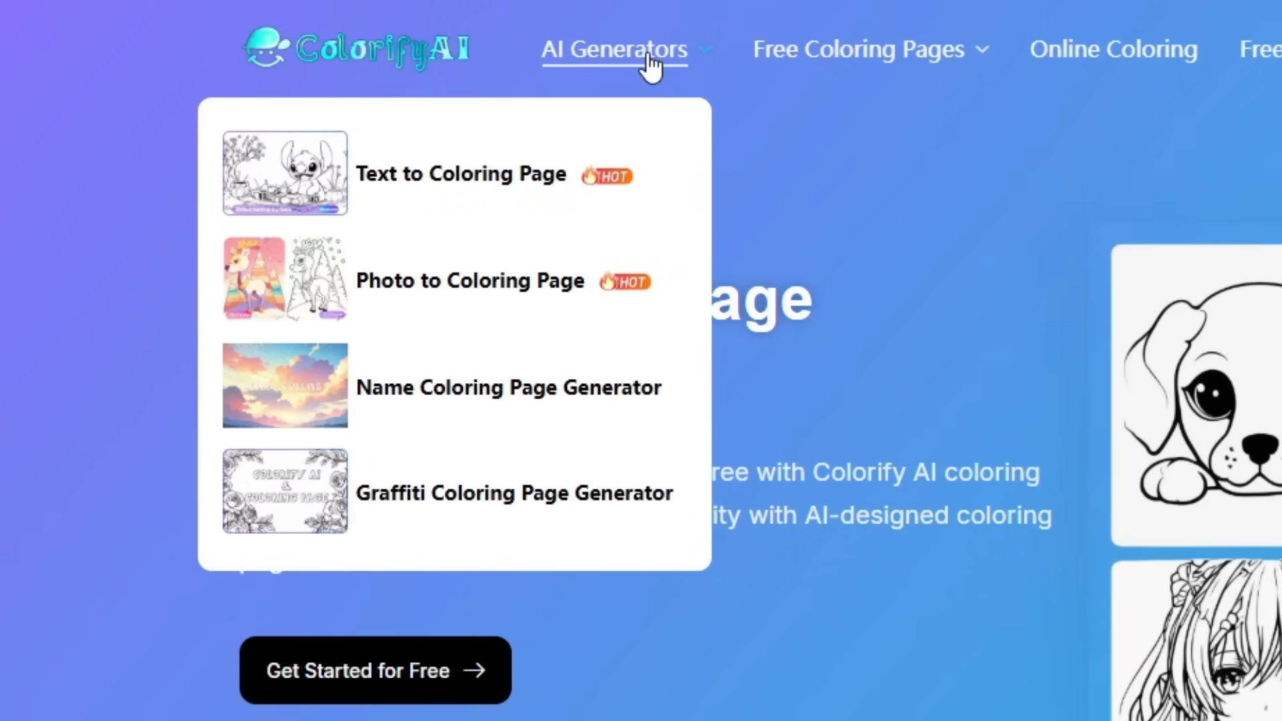
pyautogui.click(524, 281)
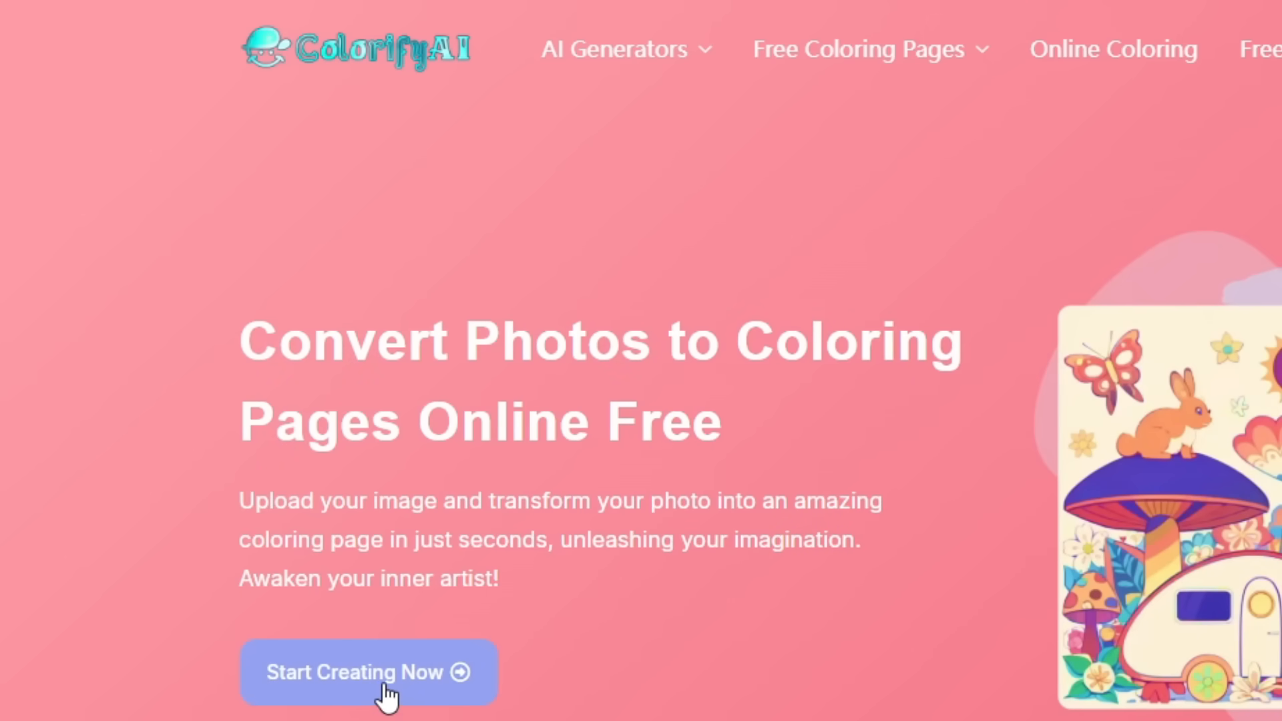
pyautogui.click(378, 688)
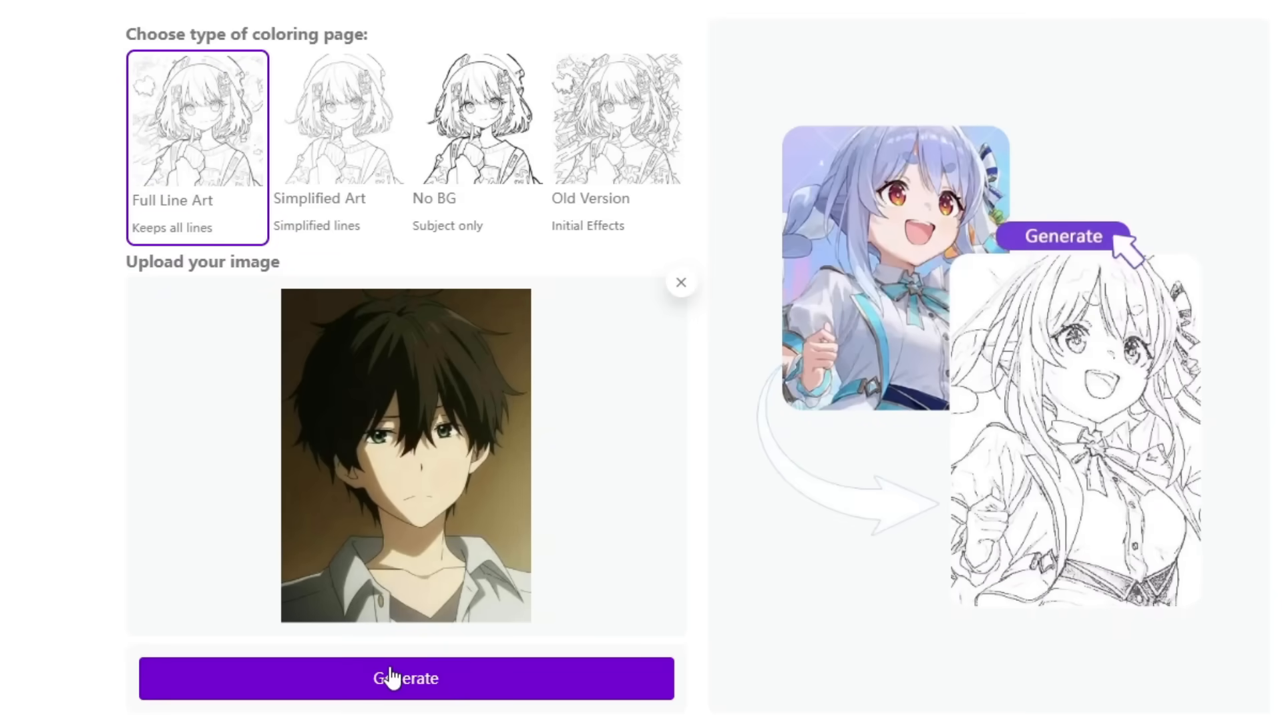
pyautogui.click(409, 677)
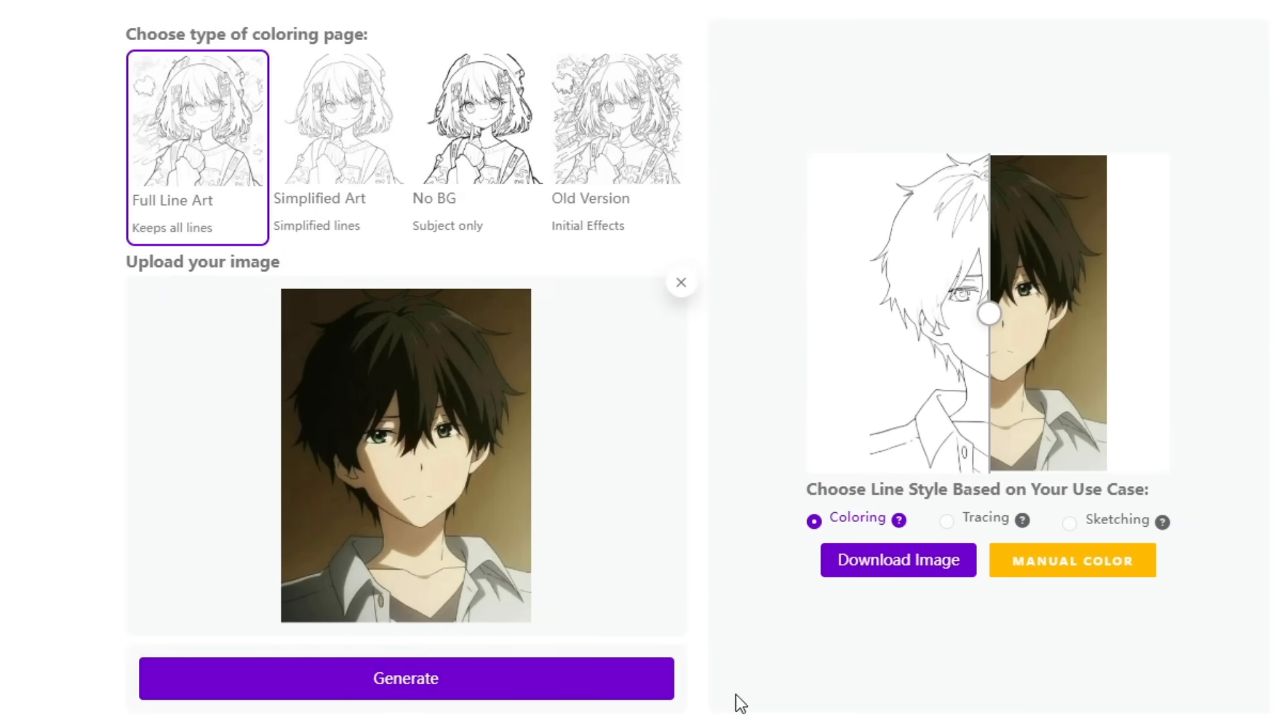
pyautogui.moveTo(989, 313); pyautogui.dragTo(1169, 335)
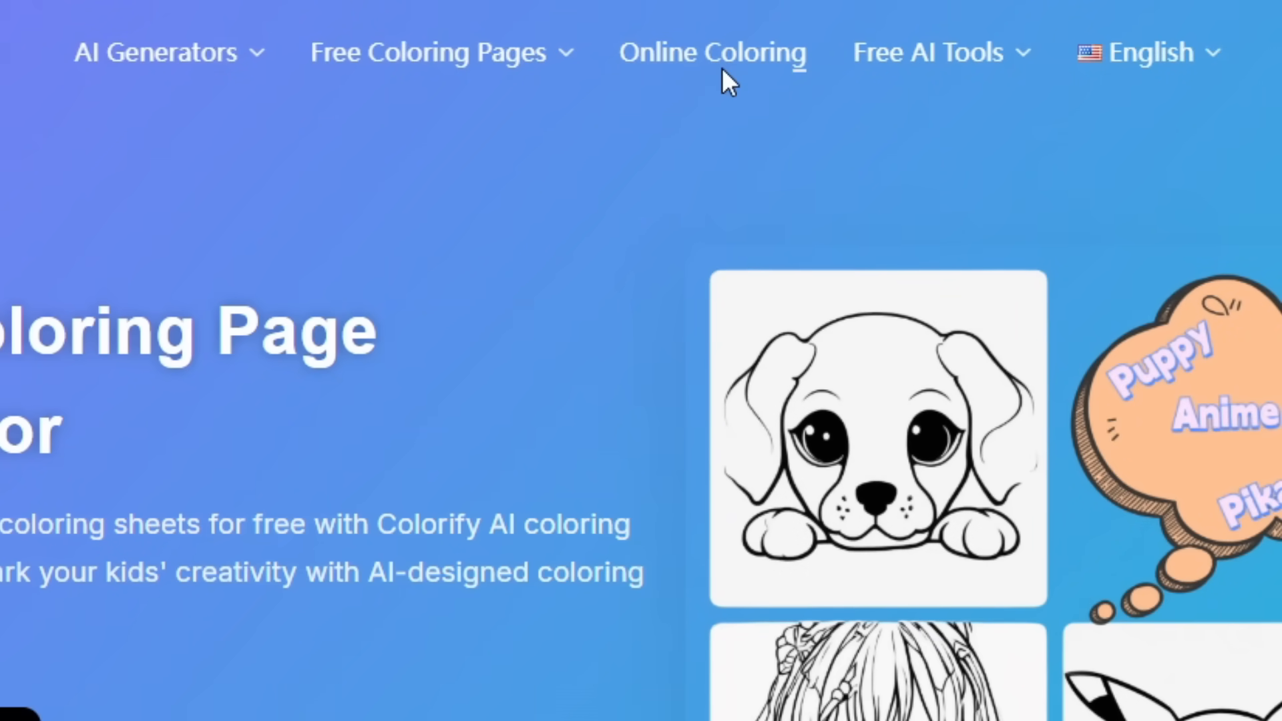
# Open the online Line Art Colorizer and load the sample Pikachu drawing for coloring.
pyautogui.click(723, 64)
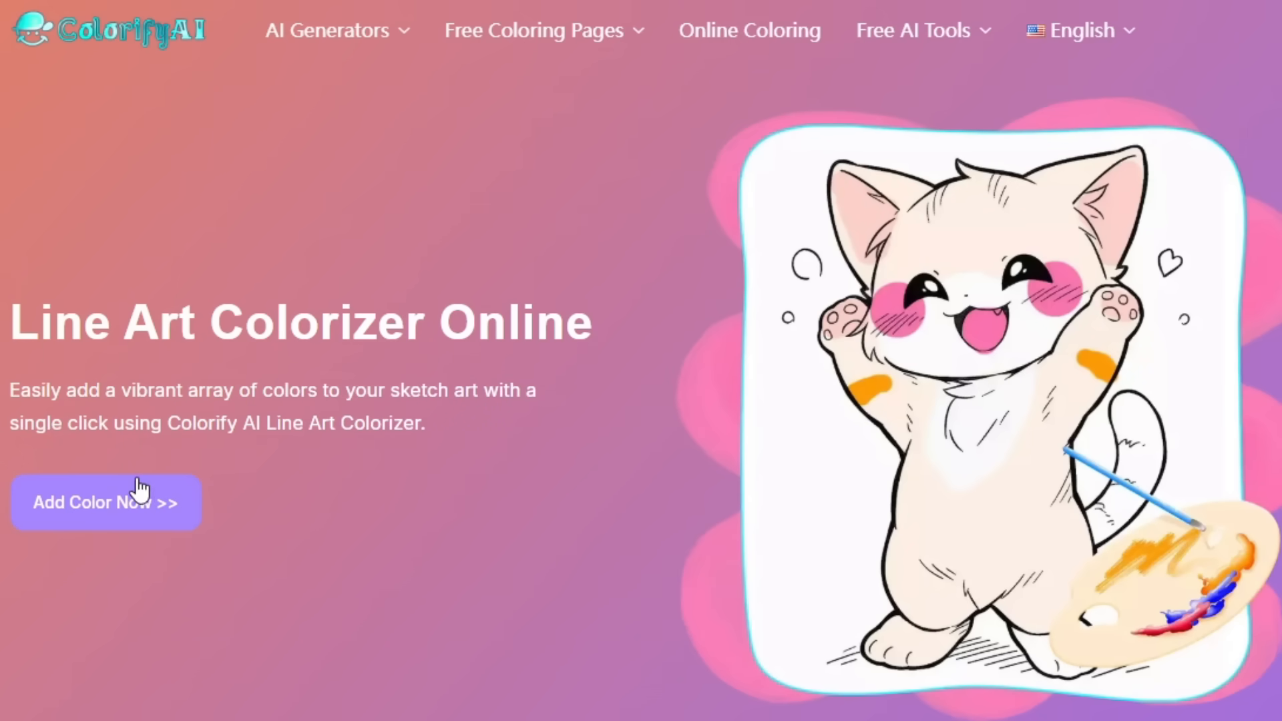
pyautogui.click(100, 509)
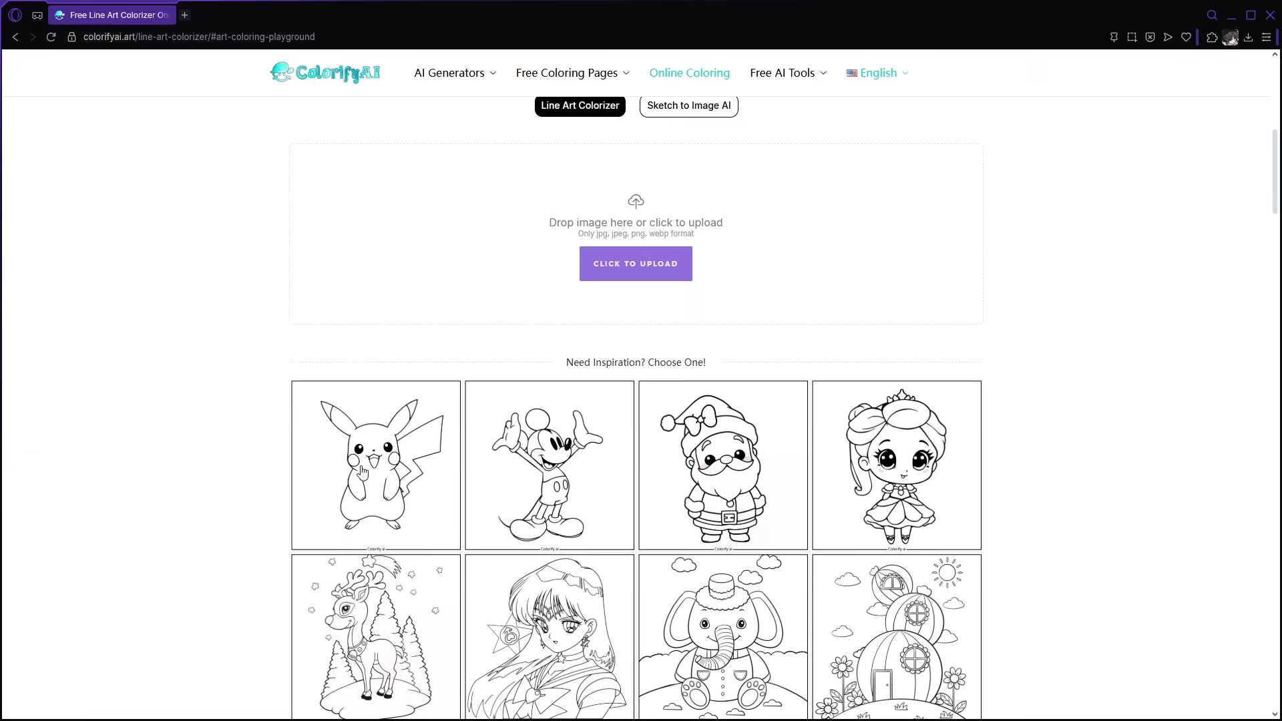
pyautogui.click(361, 468)
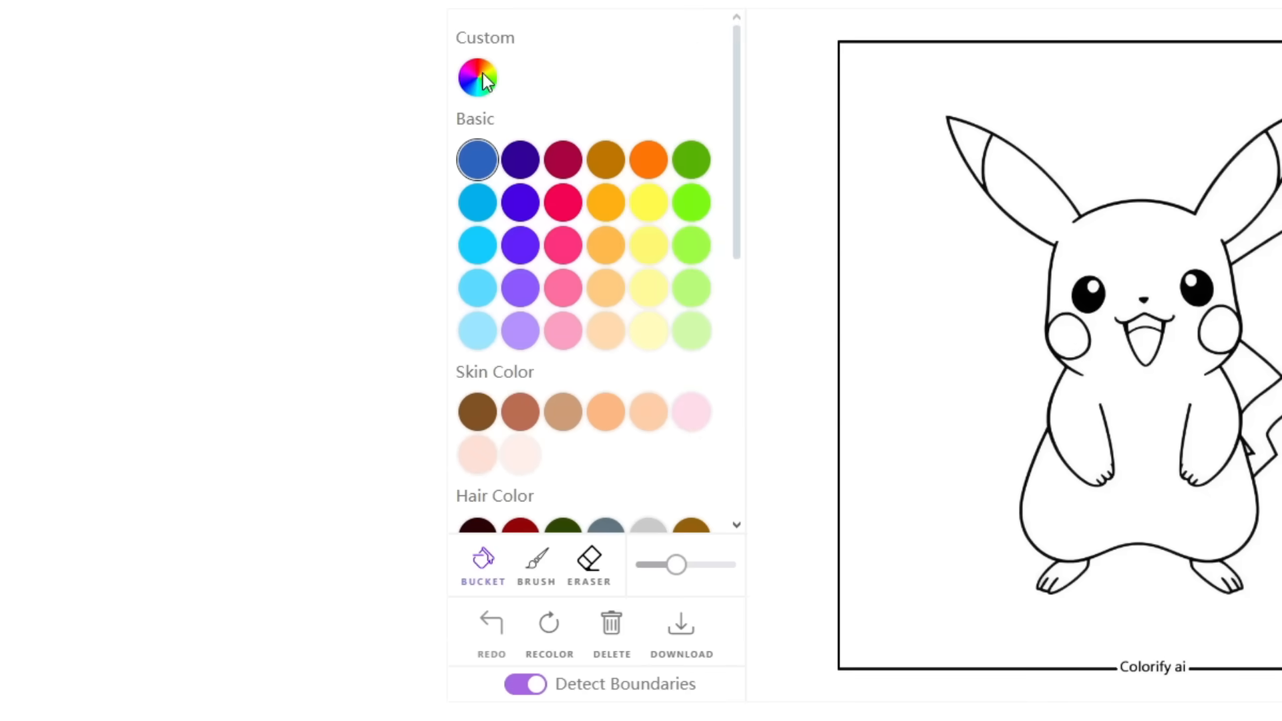
# Examine the colorizer's custom color picker, brush and eraser tools.
pyautogui.click(483, 76)
pyautogui.click(512, 114)
pyautogui.moveTo(739, 106); pyautogui.dragTo(764, 8)
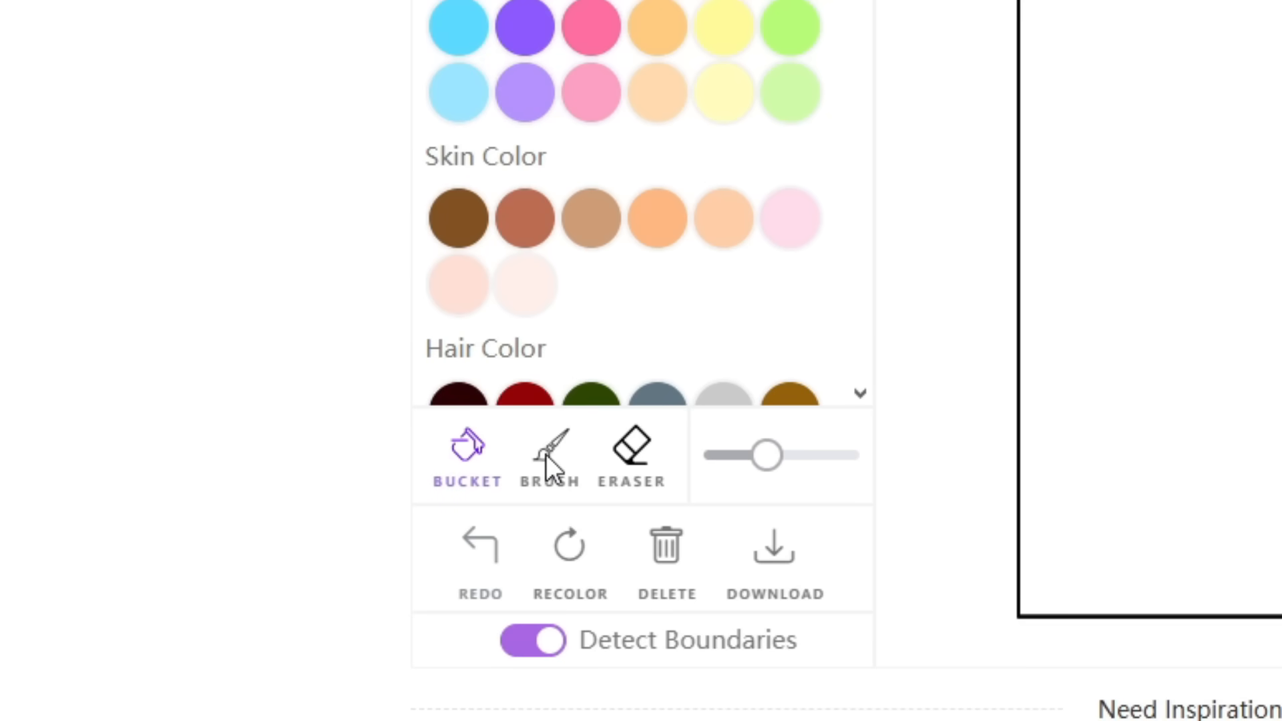
pyautogui.click(551, 454)
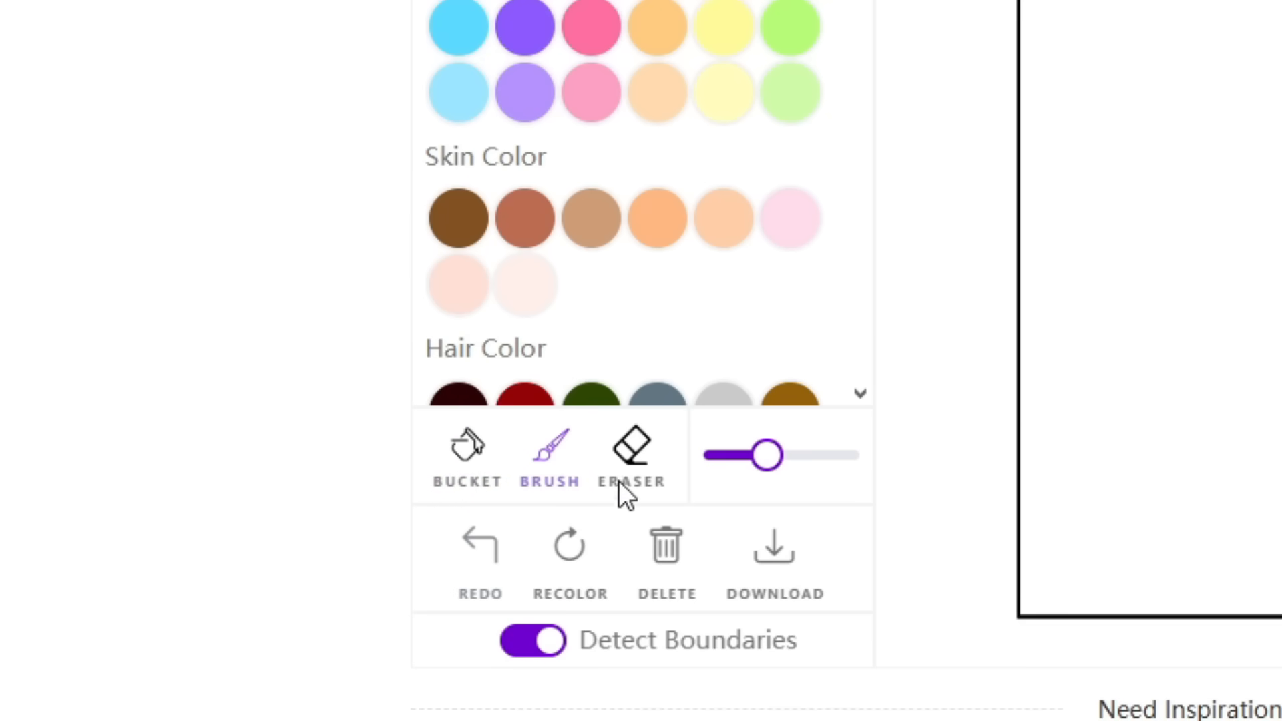
pyautogui.click(635, 454)
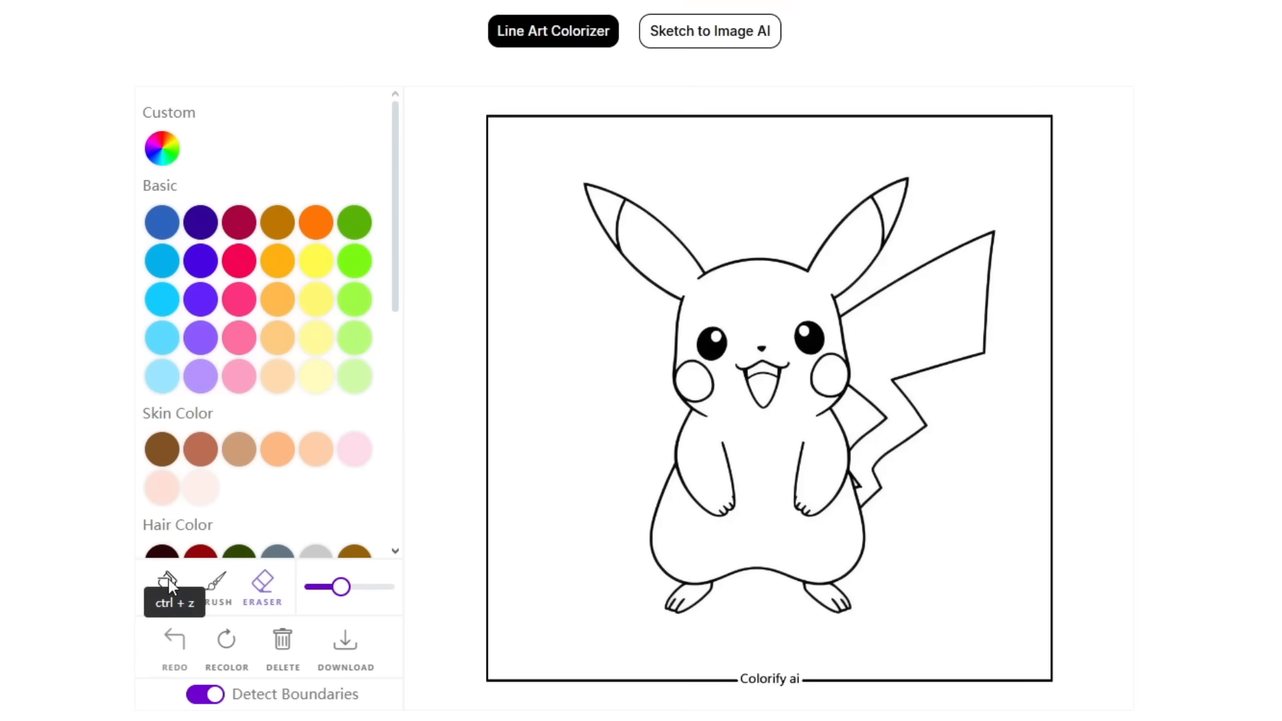
# Bucket-fill Pikachu's body and ears with bright yellow and both cheeks with red.
pyautogui.click(167, 582)
pyautogui.click(316, 261)
pyautogui.click(762, 501)
pyautogui.click(652, 247)
pyautogui.click(848, 243)
pyautogui.click(695, 381)
pyautogui.click(831, 378)
# Bucket-fill both ear tips, the tail and the mouth with the very dark brown hair color.
pyautogui.click(163, 552)
pyautogui.click(606, 208)
pyautogui.click(893, 207)
pyautogui.click(928, 314)
pyautogui.click(763, 389)
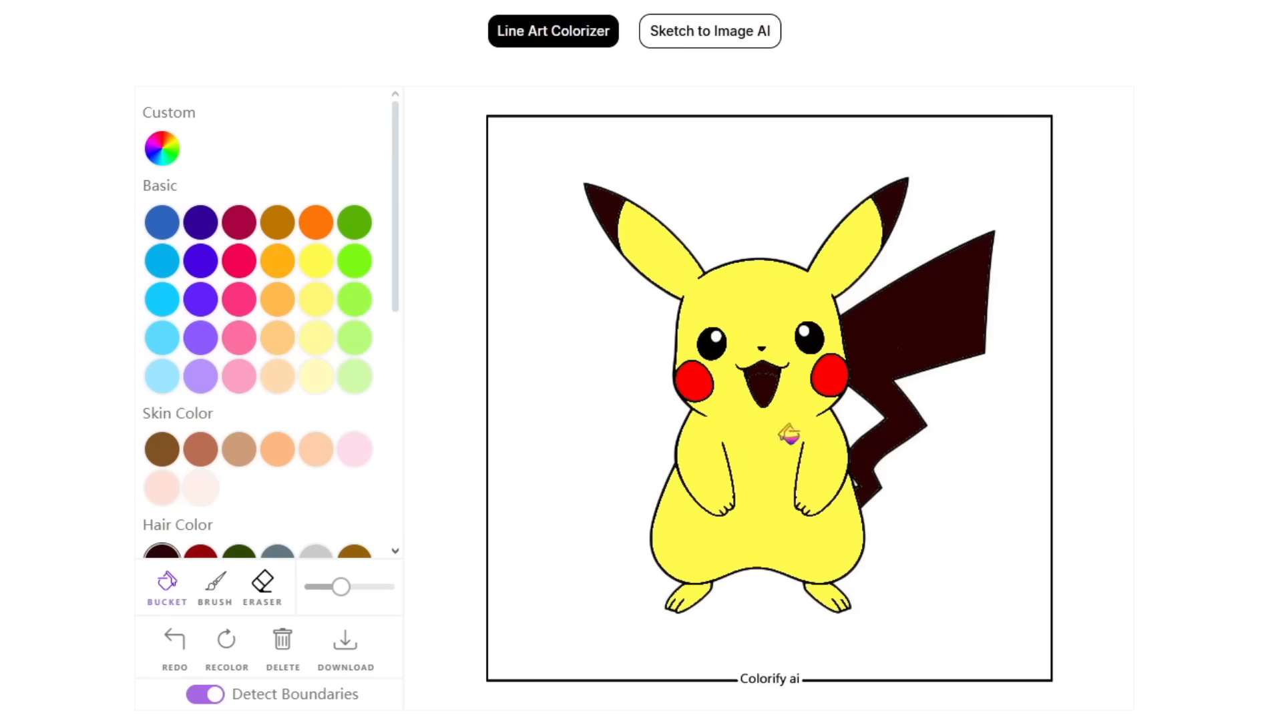
# Refill the mouth with a pinkish-red tongue and a dark crimson upper part.
pyautogui.click(163, 148)
pyautogui.click(174, 640)
pyautogui.click(240, 261)
pyautogui.click(764, 391)
pyautogui.click(239, 223)
pyautogui.click(763, 369)
# Brush light yellow tones over the upper and lower parts of Pikachu's tail.
pyautogui.click(215, 588)
pyautogui.click(316, 338)
pyautogui.moveTo(988, 246); pyautogui.dragTo(951, 341)
pyautogui.moveTo(913, 417); pyautogui.dragTo(868, 491)
pyautogui.click(316, 376)
# Reduce the brush size slightly and lighten the upper part of the tail with very pale yellow strokes.
pyautogui.scroll(-6, 277, 334)
pyautogui.click(263, 587)
pyautogui.moveTo(340, 587); pyautogui.dragTo(331, 587)
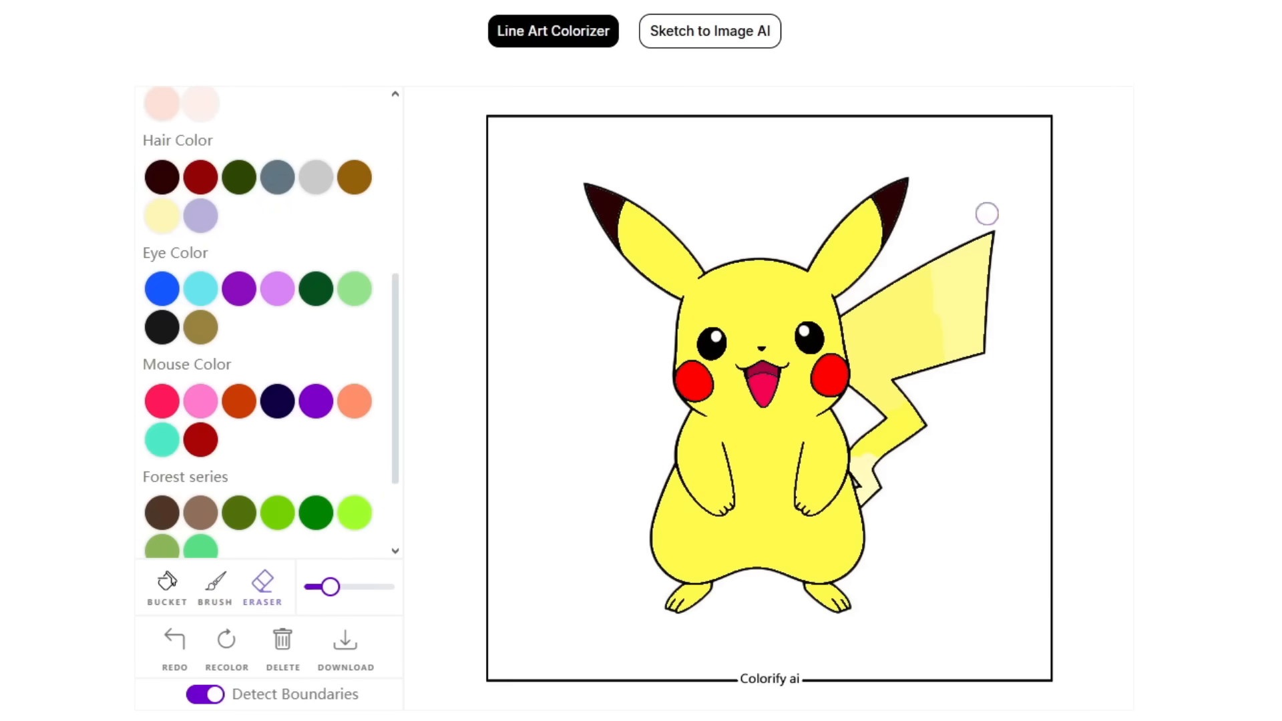
pyautogui.click(215, 587)
pyautogui.moveTo(951, 274)
pyautogui.mouseDown()
pyautogui.moveTo(922, 314)
pyautogui.moveTo(874, 318)
pyautogui.mouseUp()
# Choose custom colors and brush brown and tan shades over the tail's lower zigzag and its base near the body.
pyautogui.scroll(6, 277, 334)
pyautogui.click(162, 148)
pyautogui.click(165, 314)
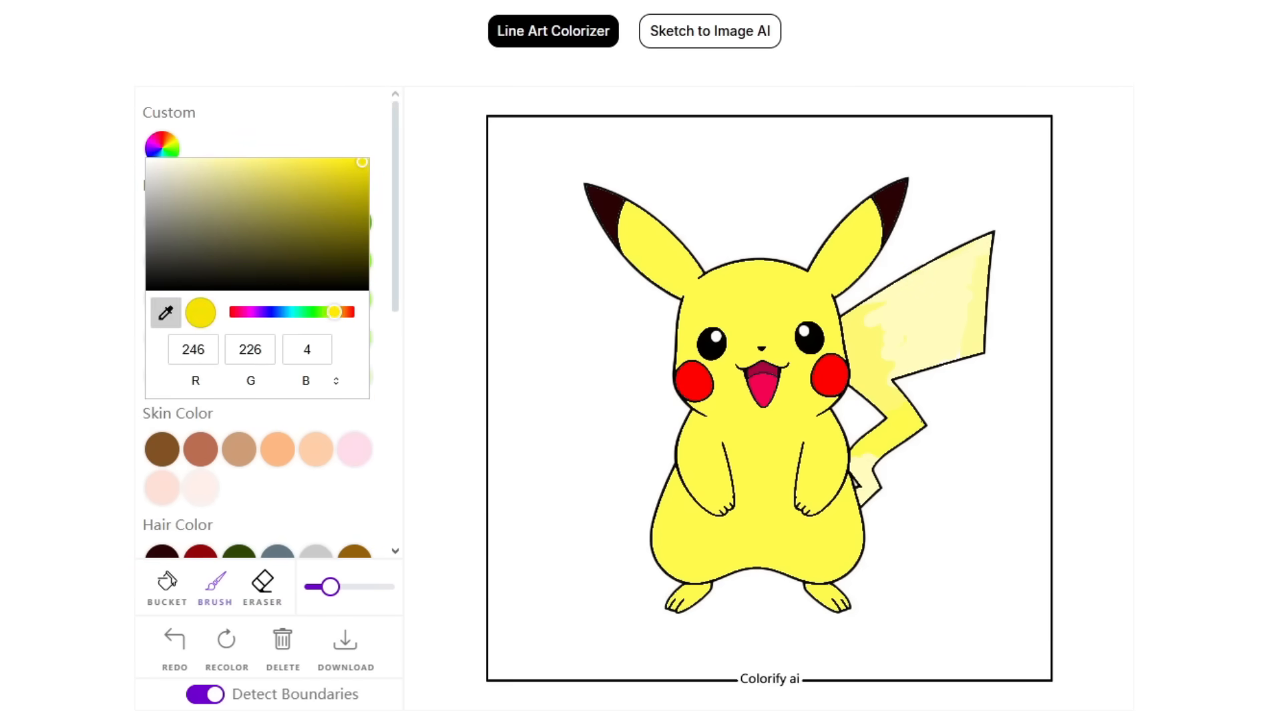
pyautogui.moveTo(869, 491)
pyautogui.mouseDown()
pyautogui.moveTo(967, 448)
pyautogui.moveTo(860, 390)
pyautogui.moveTo(895, 438)
pyautogui.mouseUp()
pyautogui.click(162, 148)
pyautogui.click(163, 149)
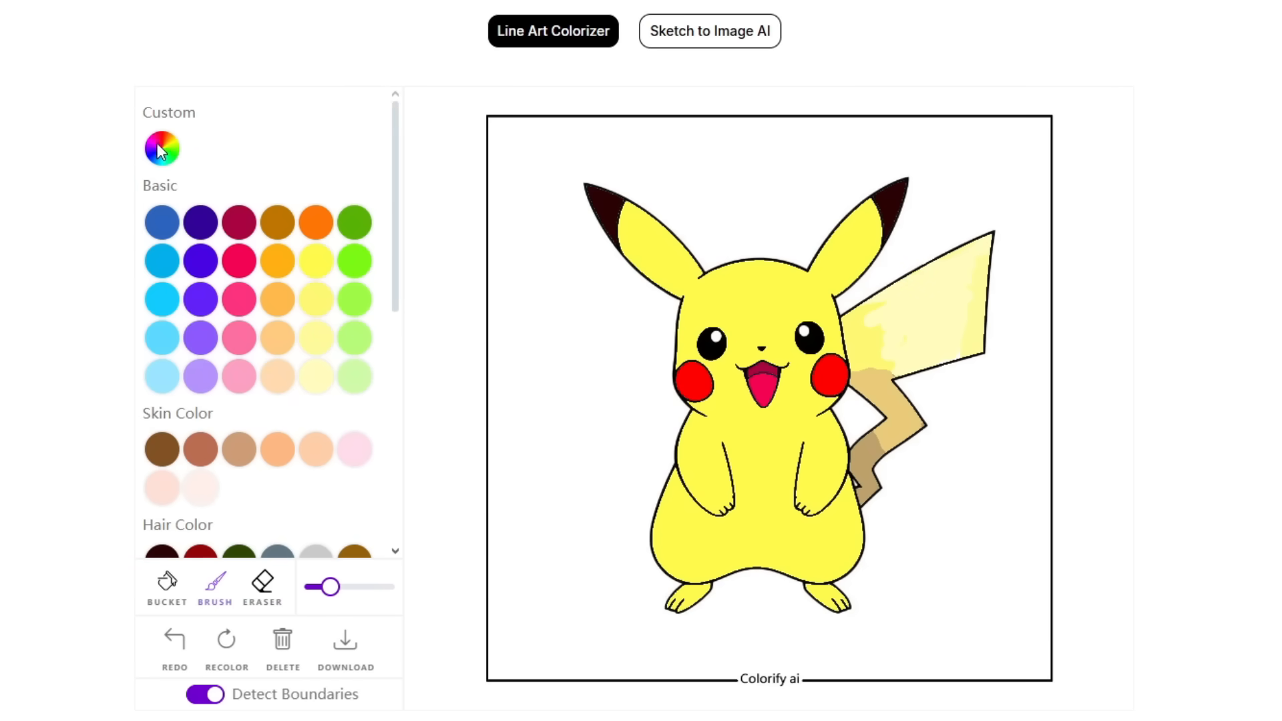
pyautogui.click(162, 148)
pyautogui.moveTo(882, 374)
pyautogui.mouseDown()
pyautogui.moveTo(852, 342)
pyautogui.moveTo(959, 356)
pyautogui.moveTo(901, 348)
pyautogui.mouseUp()
# Brush light and pale yellow shades over the upper part of Pikachu's tail and along its outer edges.
pyautogui.click(316, 299)
pyautogui.click(316, 376)
pyautogui.moveTo(885, 350); pyautogui.dragTo(896, 295)
pyautogui.click(316, 299)
pyautogui.rightClick(968, 323)
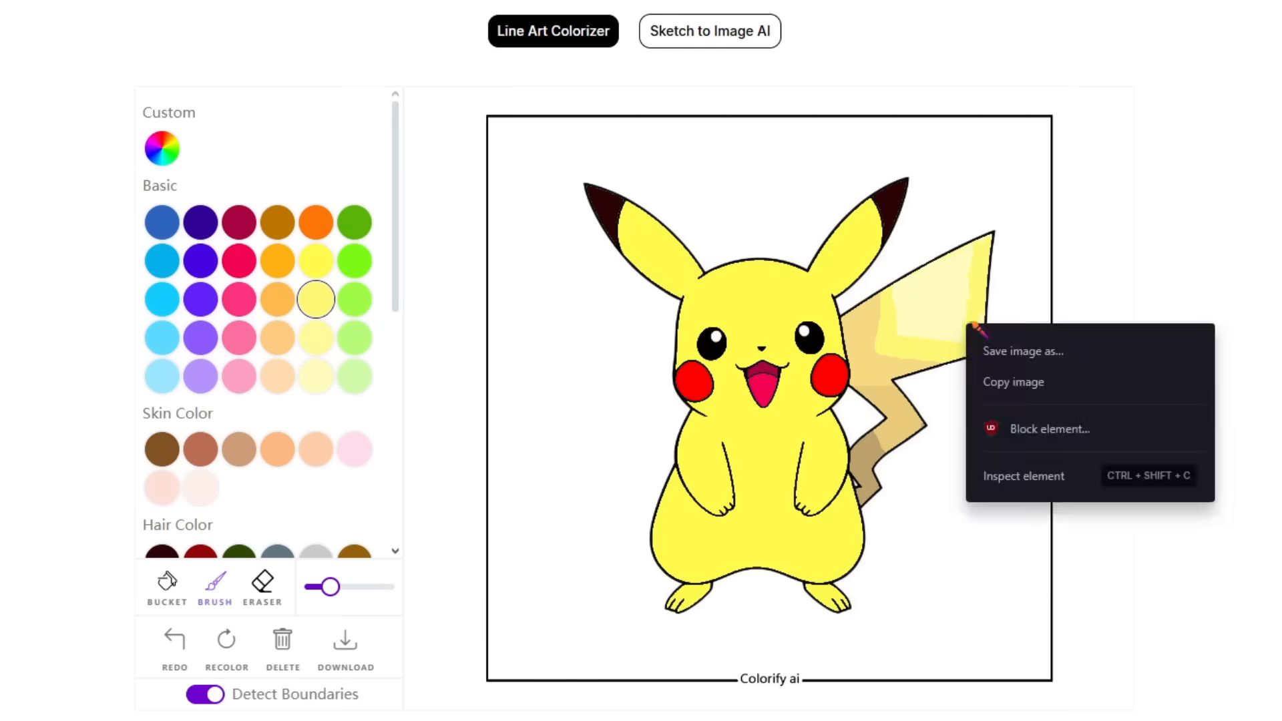
pyautogui.click(968, 323)
pyautogui.moveTo(959, 330); pyautogui.dragTo(923, 273)
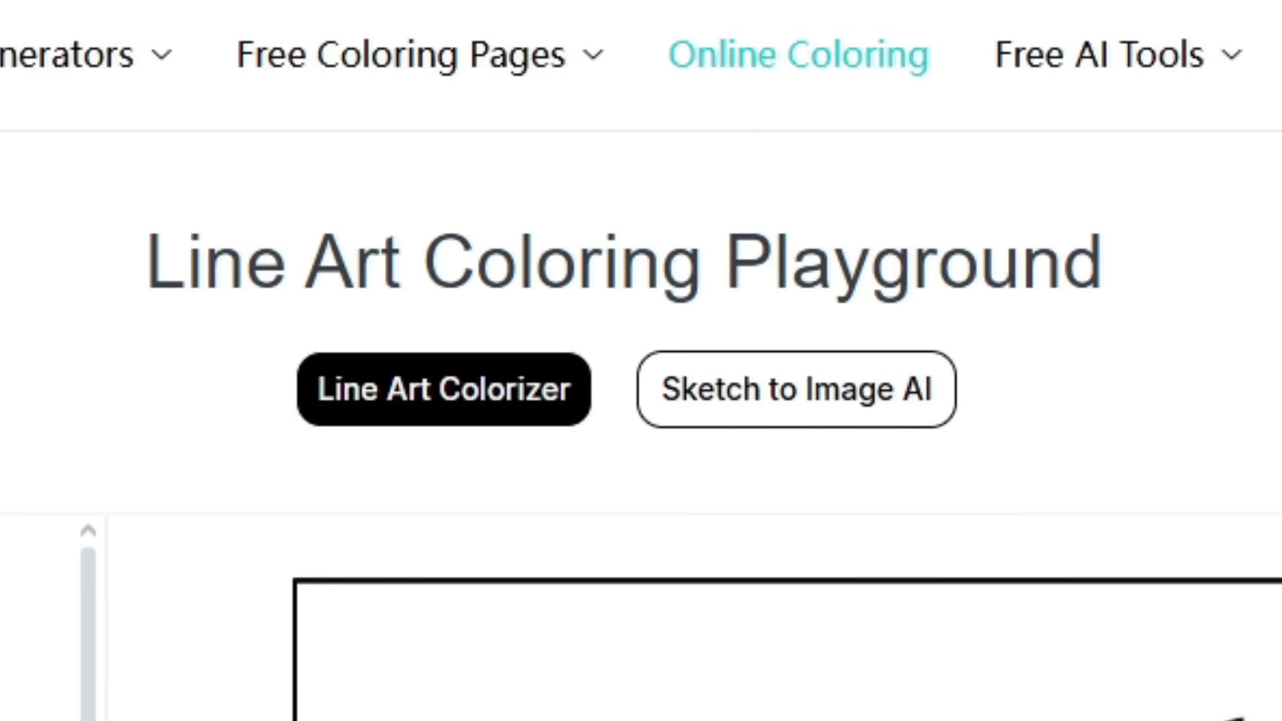
# Open the Sketch to Image AI converter and generate an Oil Painting version of the sketch of the cat with a mug.
pyautogui.click(747, 415)
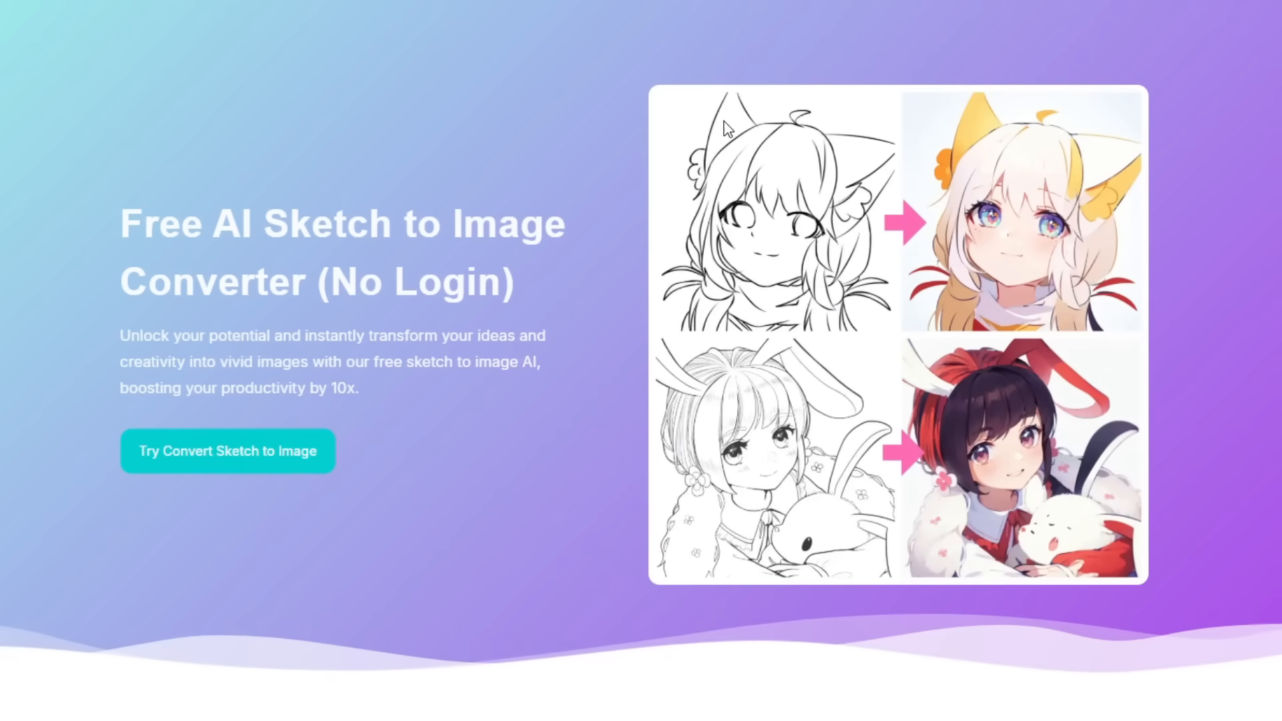
pyautogui.click(210, 461)
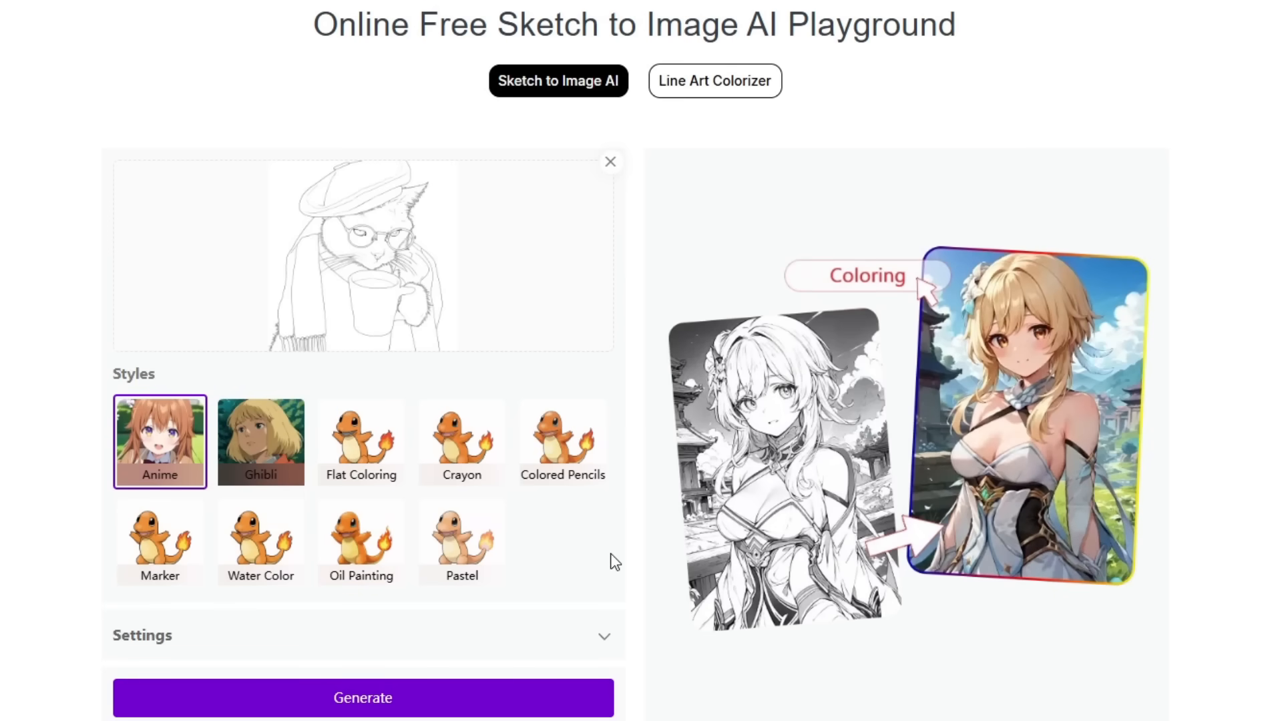
pyautogui.click(360, 561)
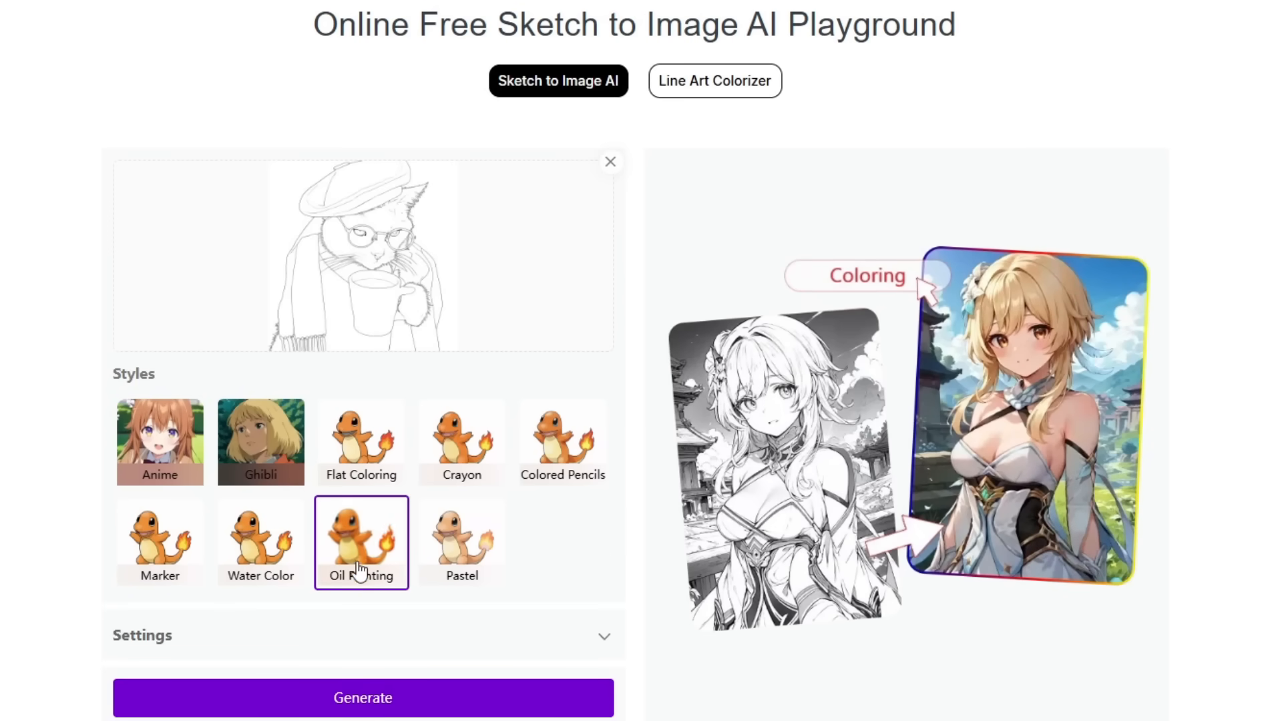
pyautogui.click(426, 710)
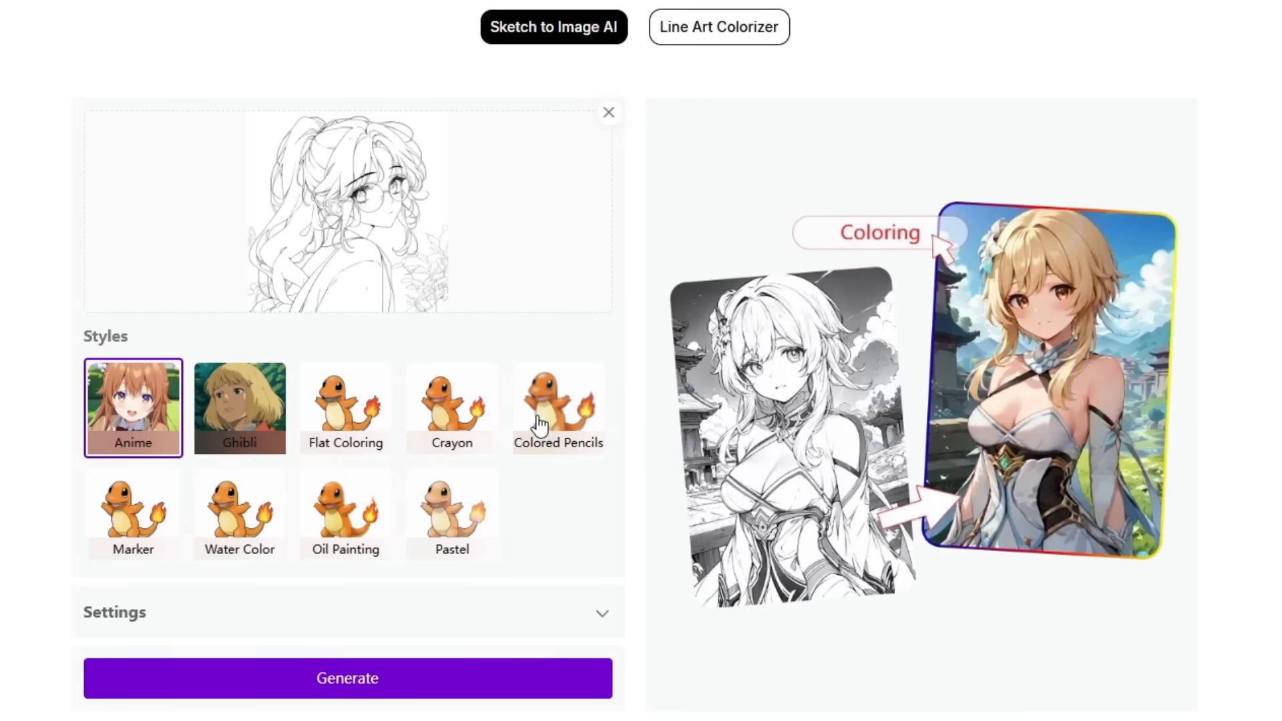
# Generate a colored image from the line drawing of the long-haired woman with glasses.
pyautogui.click(420, 688)
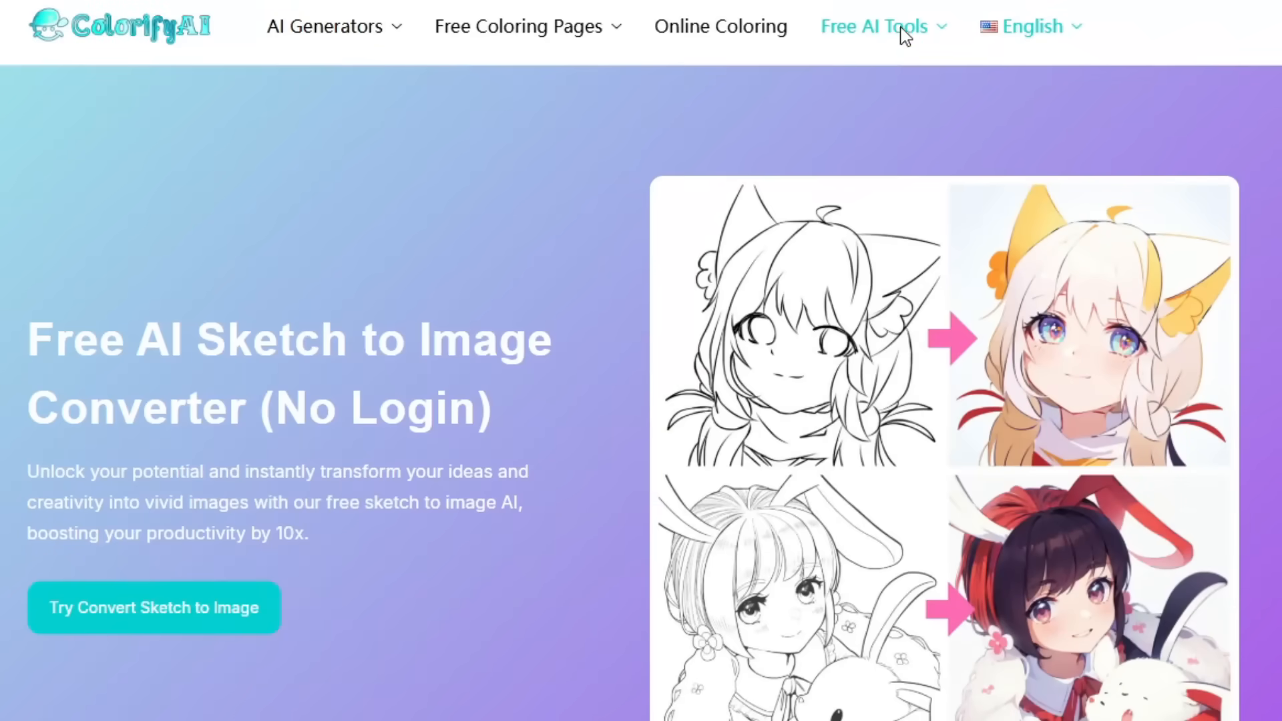
pyautogui.moveTo(905, 29)
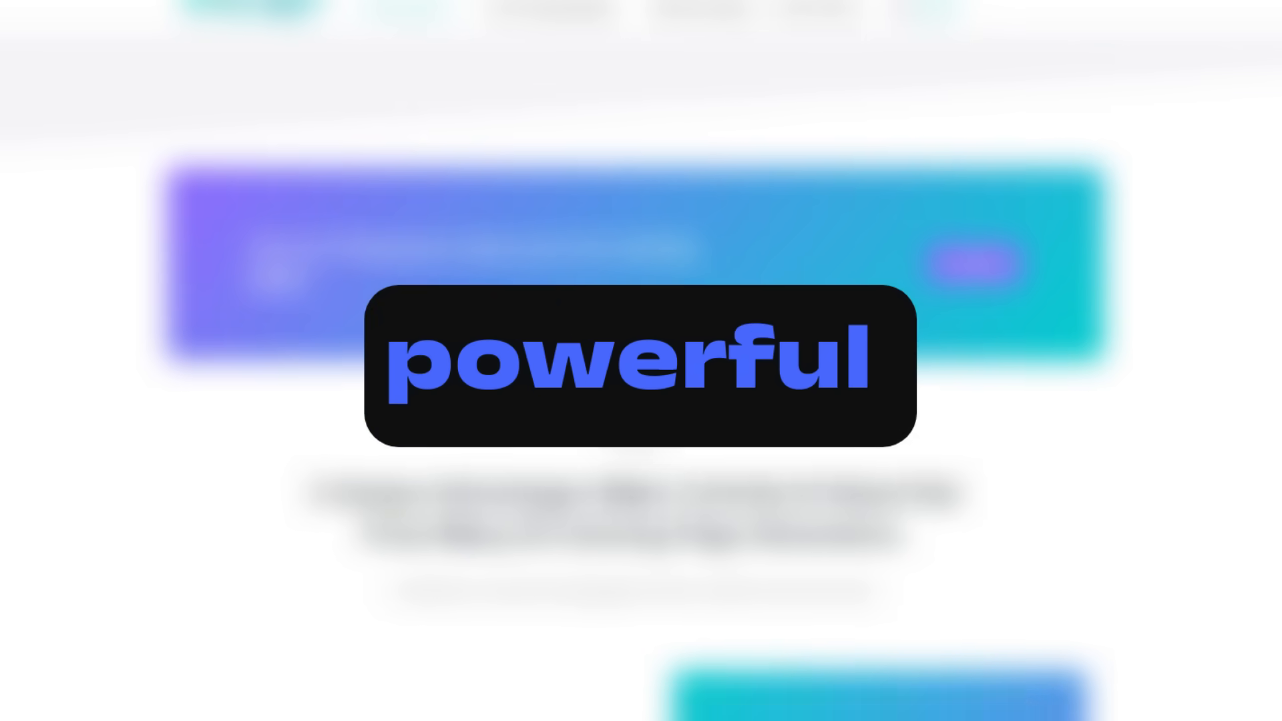
pyautogui.scroll(-4, 635, 427)
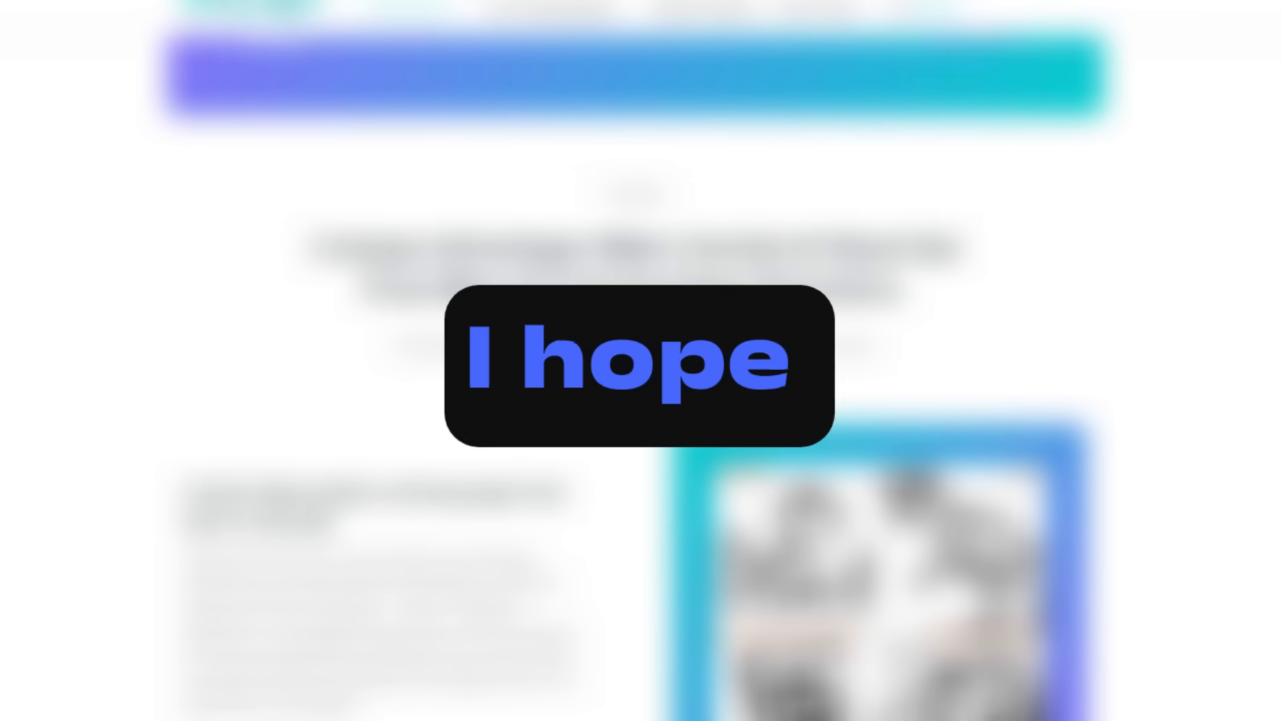
pyautogui.scroll(-4, 635, 428)
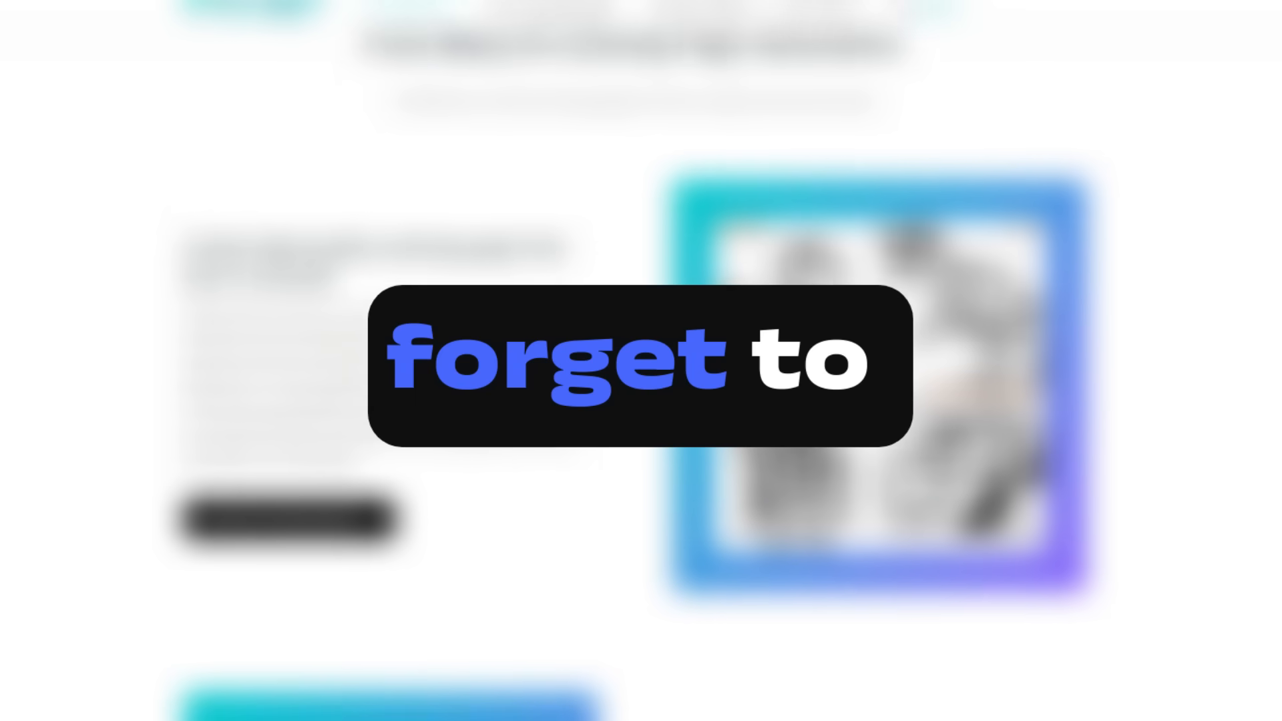
pyautogui.scroll(-4, 635, 427)
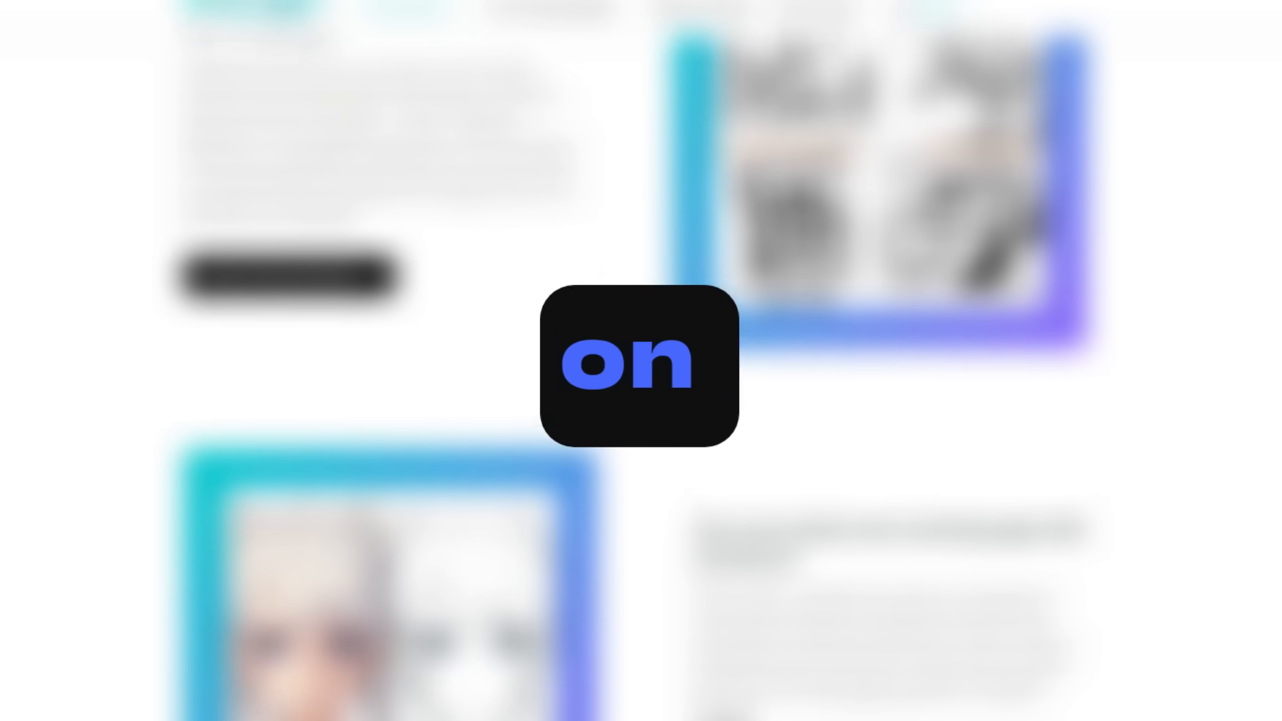
pyautogui.scroll(-4, 635, 427)
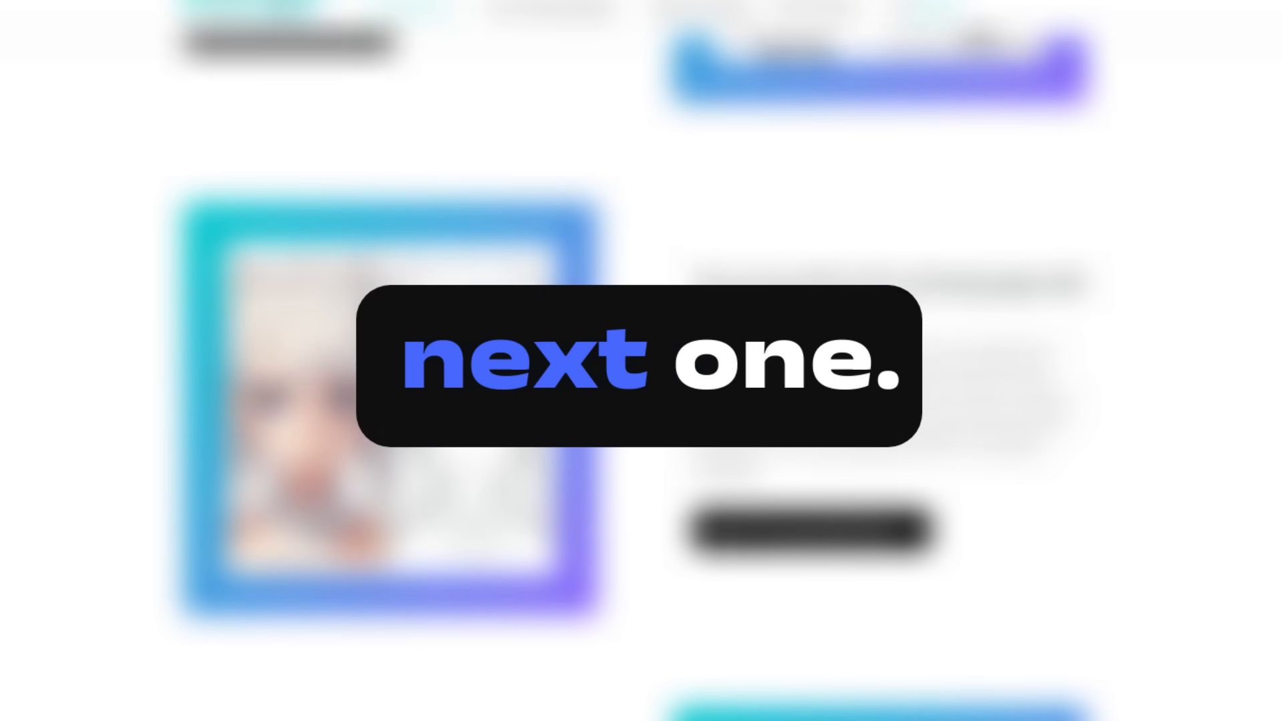